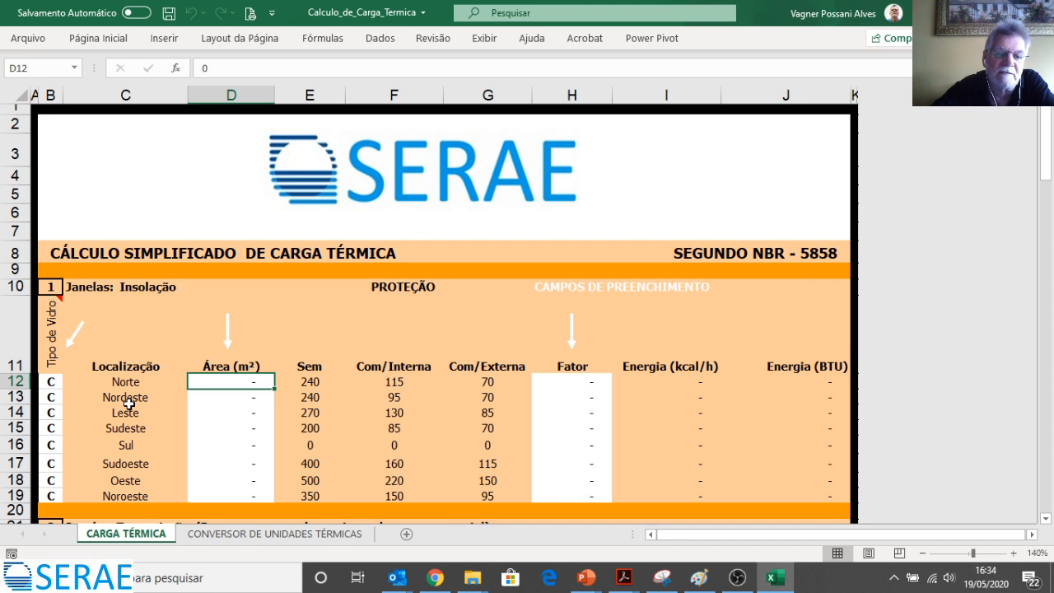
# Step: Enter an area of 2 m² and a factor of 95 for the Nordeste window in the Insolação section
pyautogui.click(224, 401)
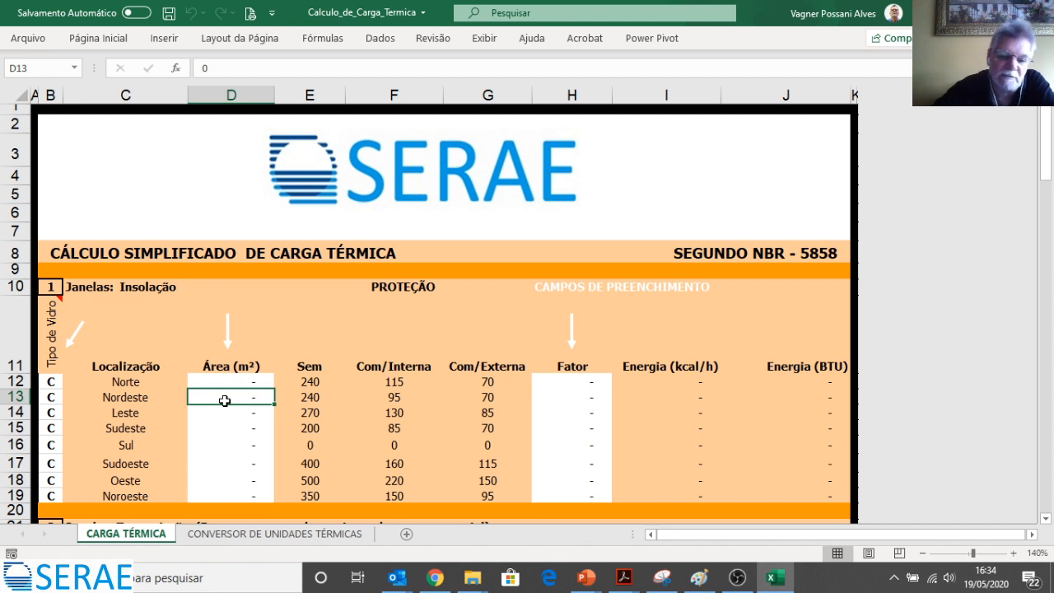
pyautogui.write('2')
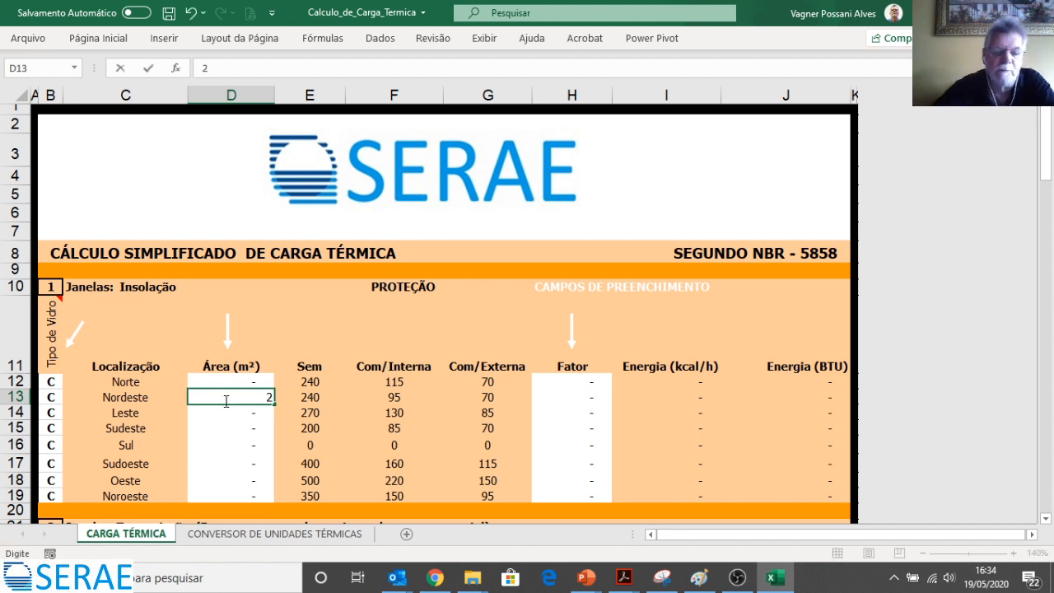
pyautogui.press('Tab')
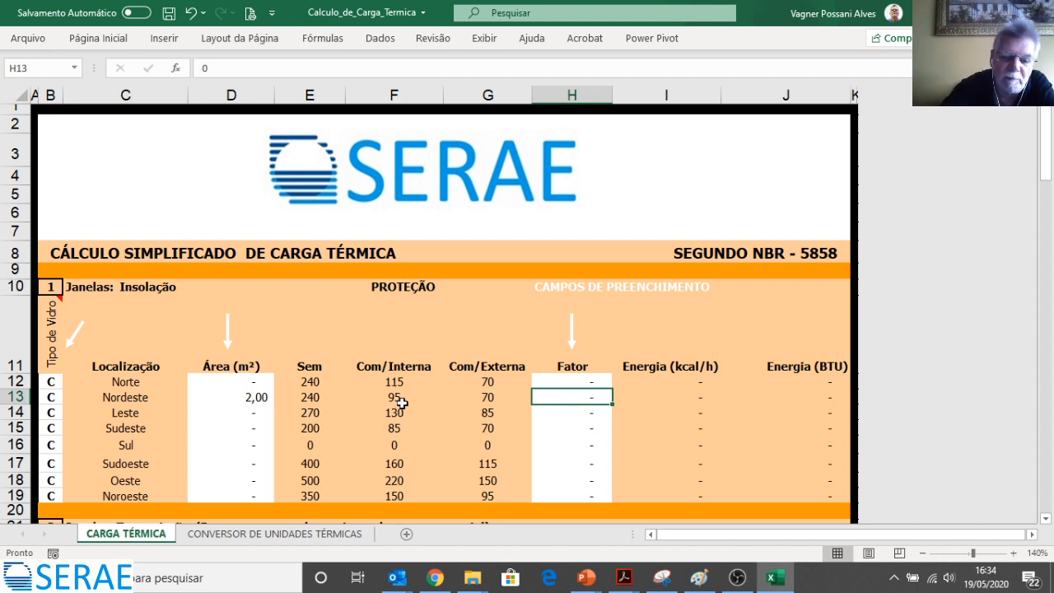
pyautogui.write('95')
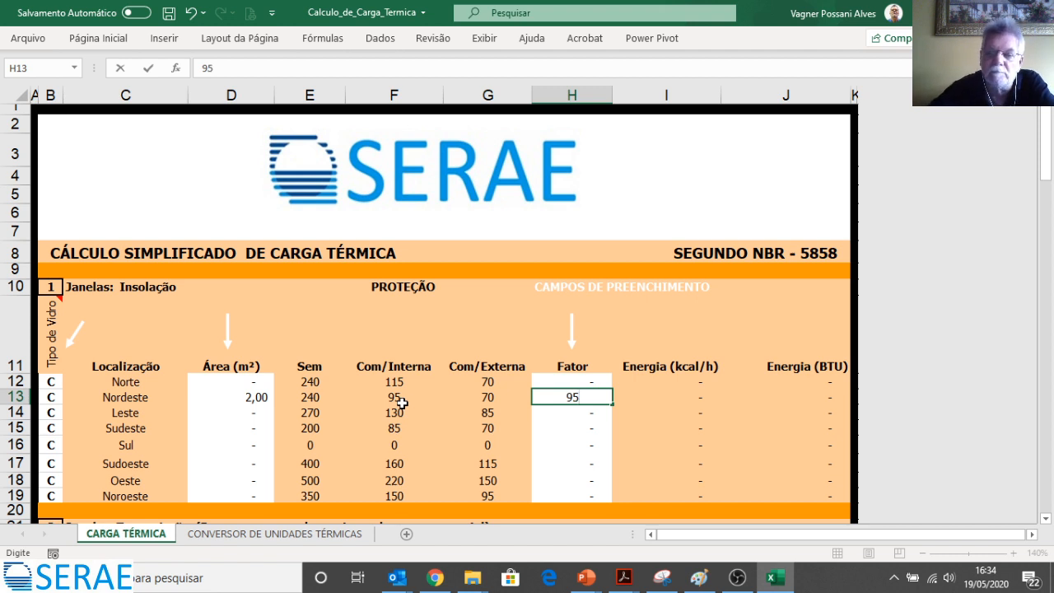
pyautogui.press('Return')
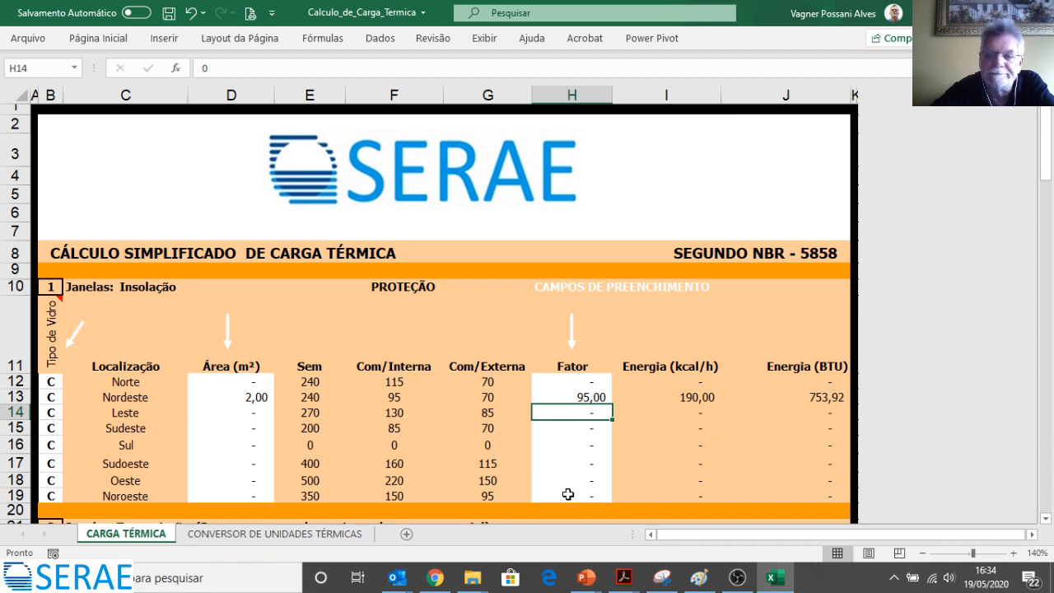
pyautogui.press('Down')
pyautogui.press('Down')
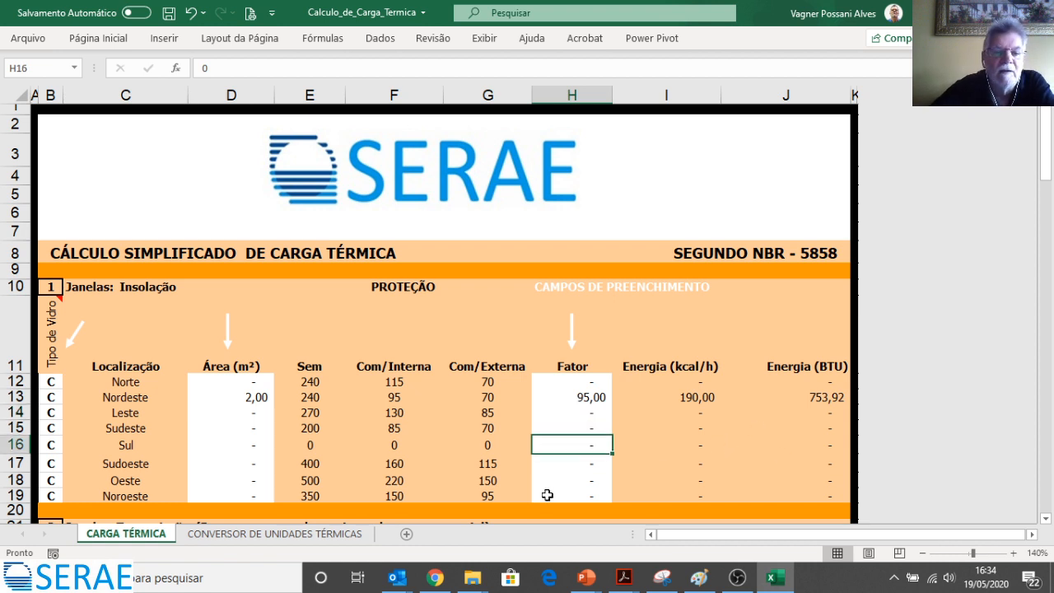
pyautogui.press('Down')
pyautogui.press('Down')
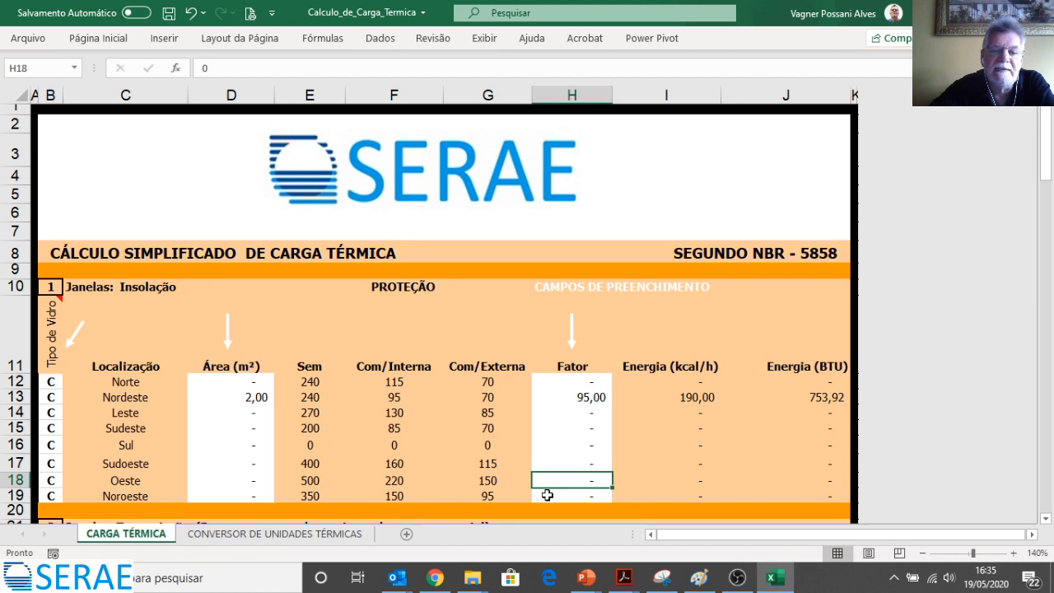
pyautogui.press('Down')
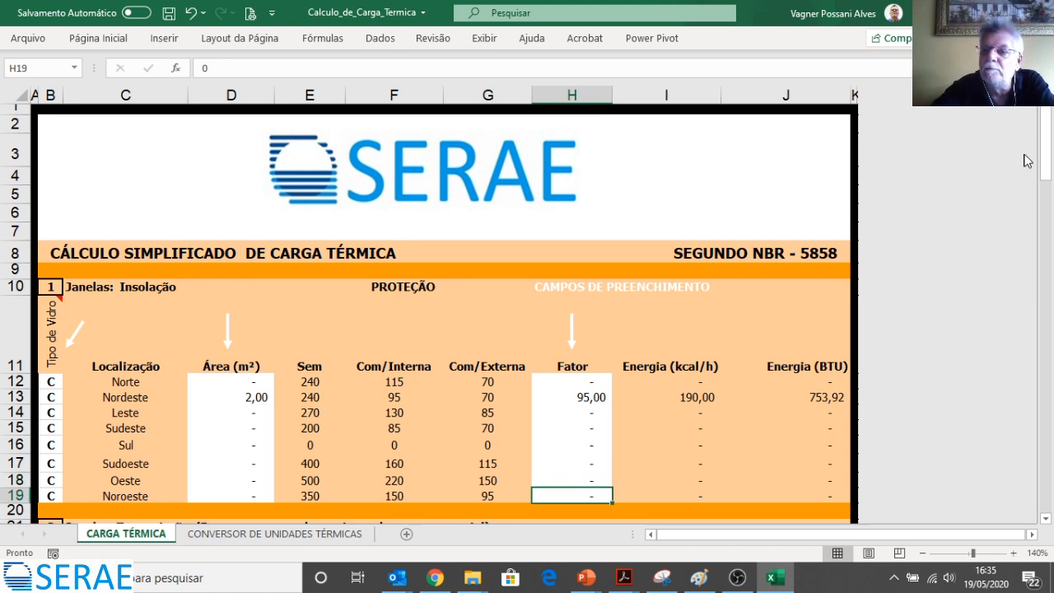
# Step: Enter an area of 2 m² for Vidro Comum in the Janelas: Transmissão section
pyautogui.moveTo(1047, 157); pyautogui.dragTo(1050, 196)
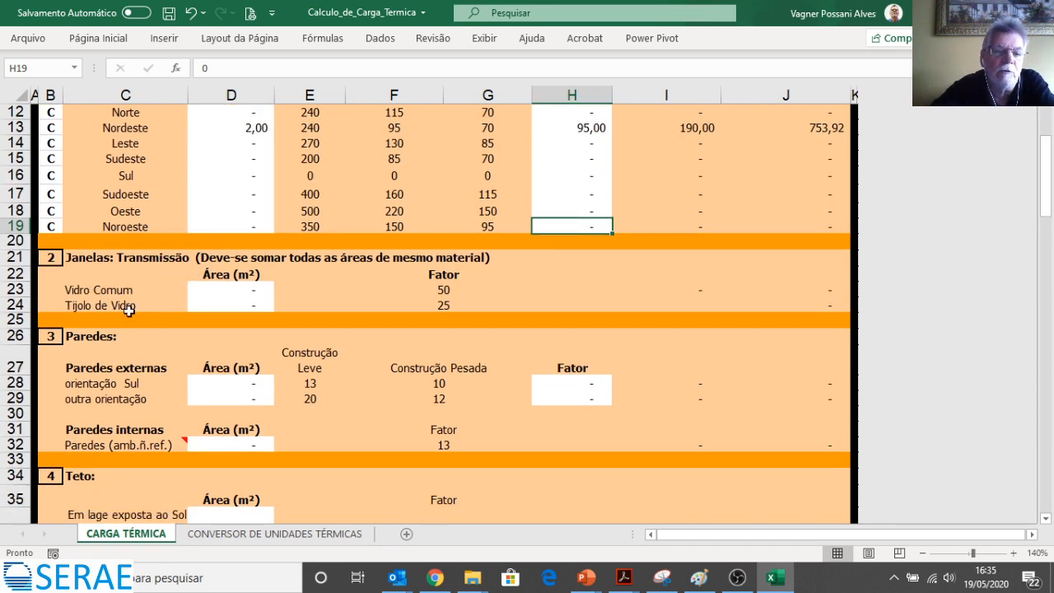
pyautogui.click(232, 289)
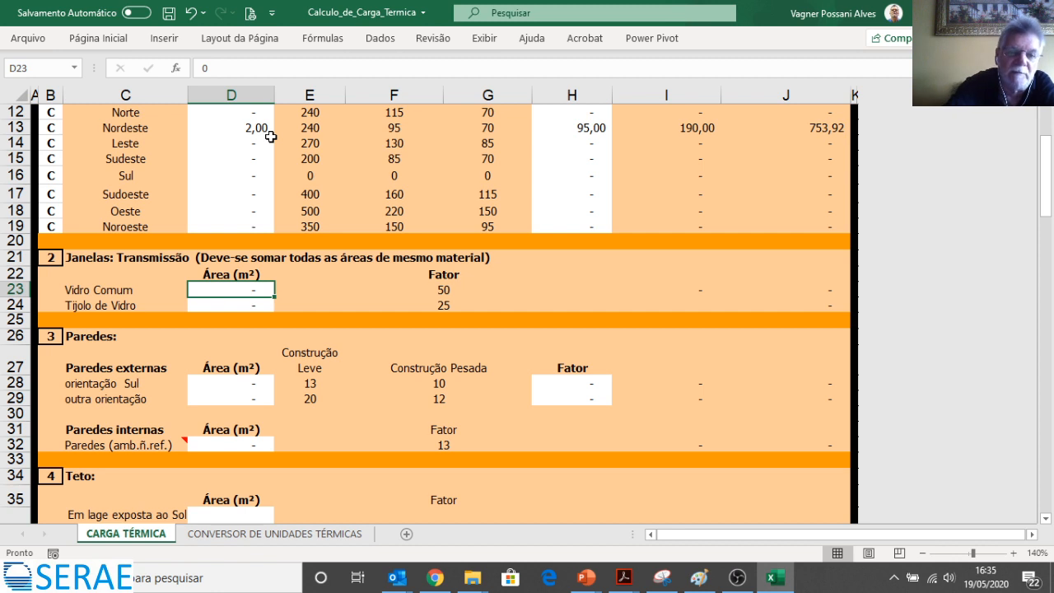
pyautogui.write('2')
pyautogui.press('Return')
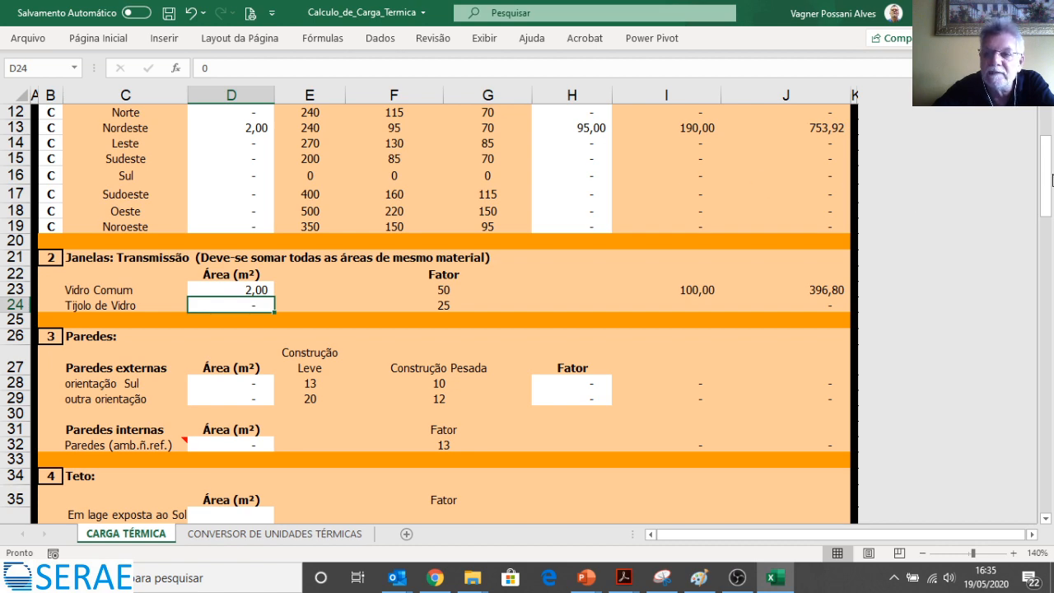
# Step: Enter an area of 15 m² and a factor of 13 for the external walls with orientação Sul
pyautogui.moveTo(1045, 189); pyautogui.dragTo(1047, 156)
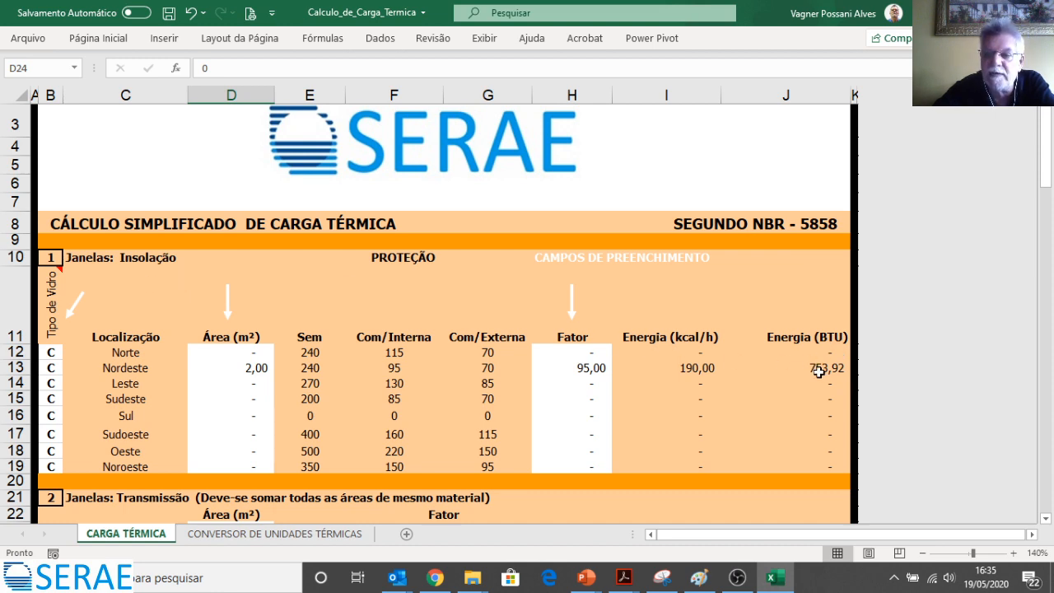
pyautogui.moveTo(1048, 164); pyautogui.dragTo(1048, 196)
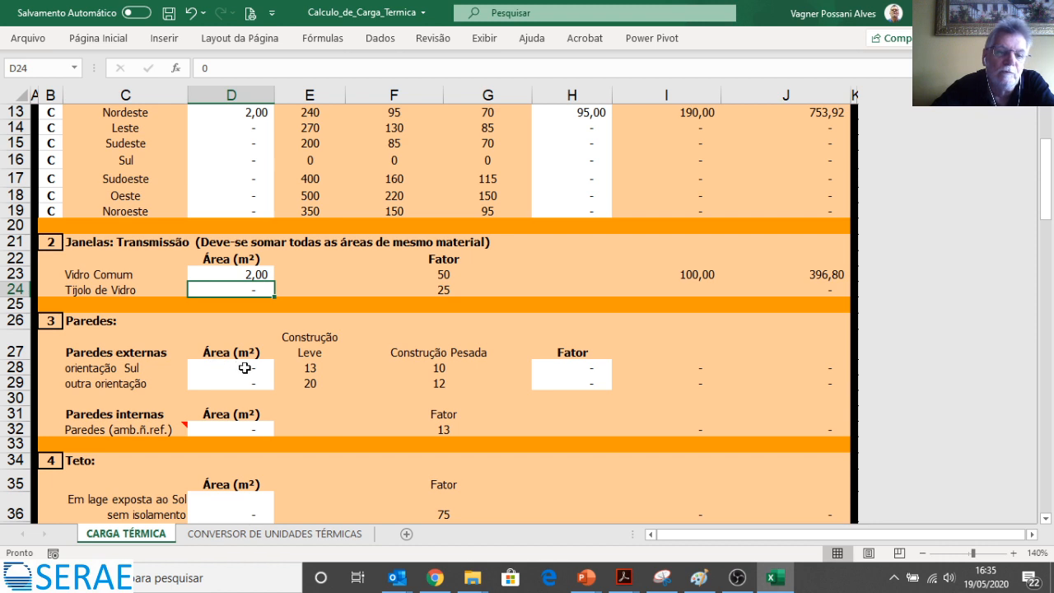
pyautogui.click(244, 368)
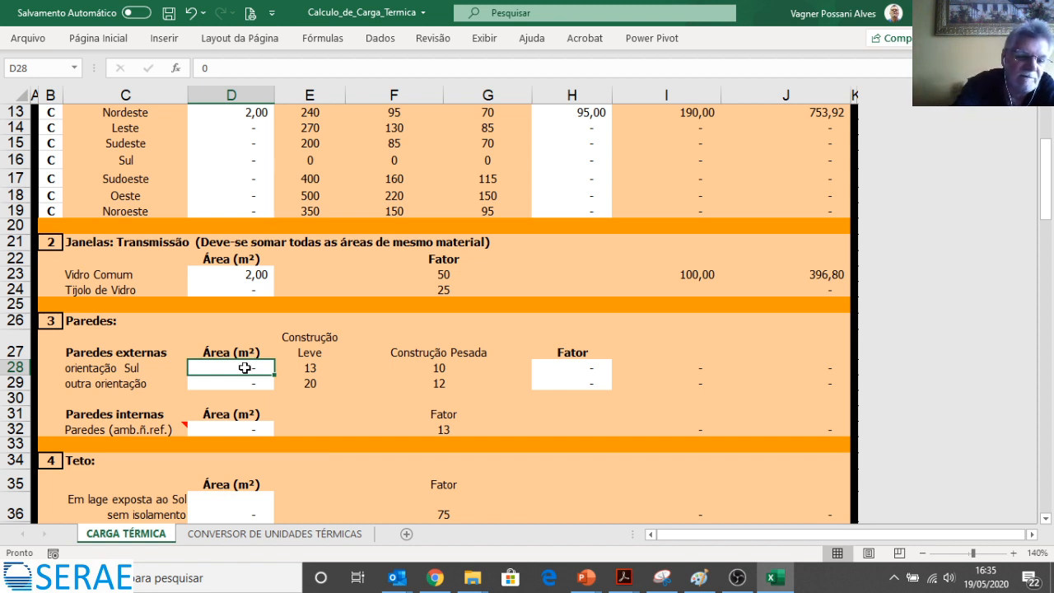
pyautogui.write('15')
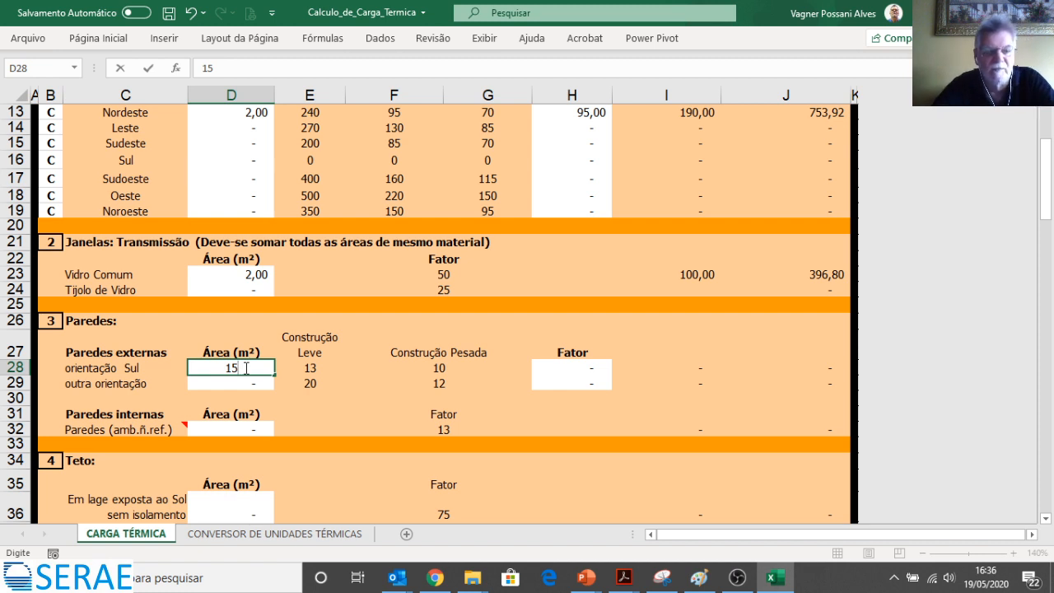
pyautogui.press('Tab')
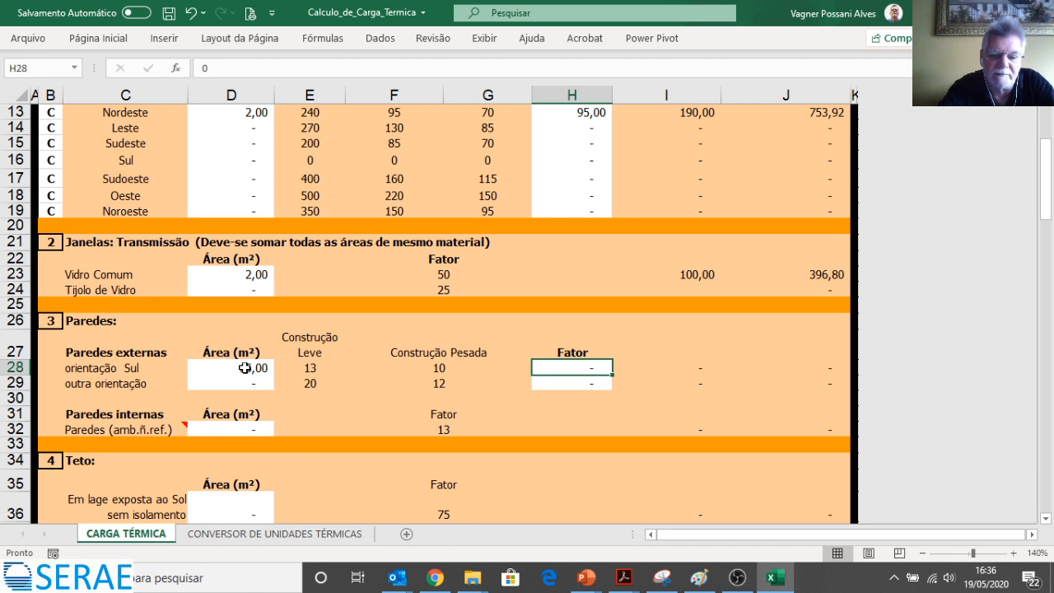
pyautogui.write('13')
pyautogui.press('Return')
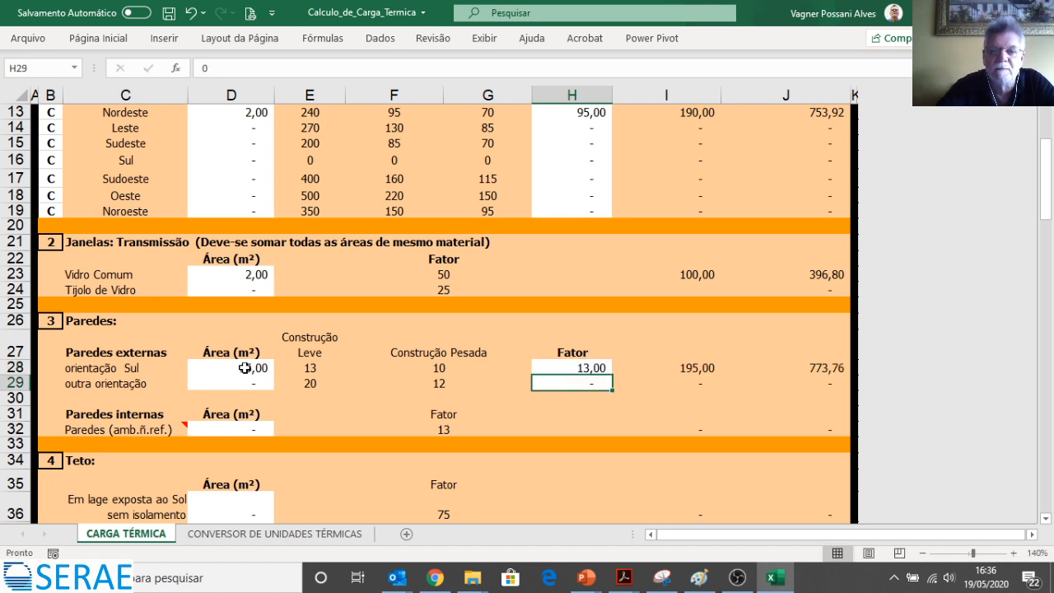
# Step: Enter an area of 15 m² and a factor of 20 for the external walls with outra orientação
pyautogui.hotkey('shift', 'Tab')
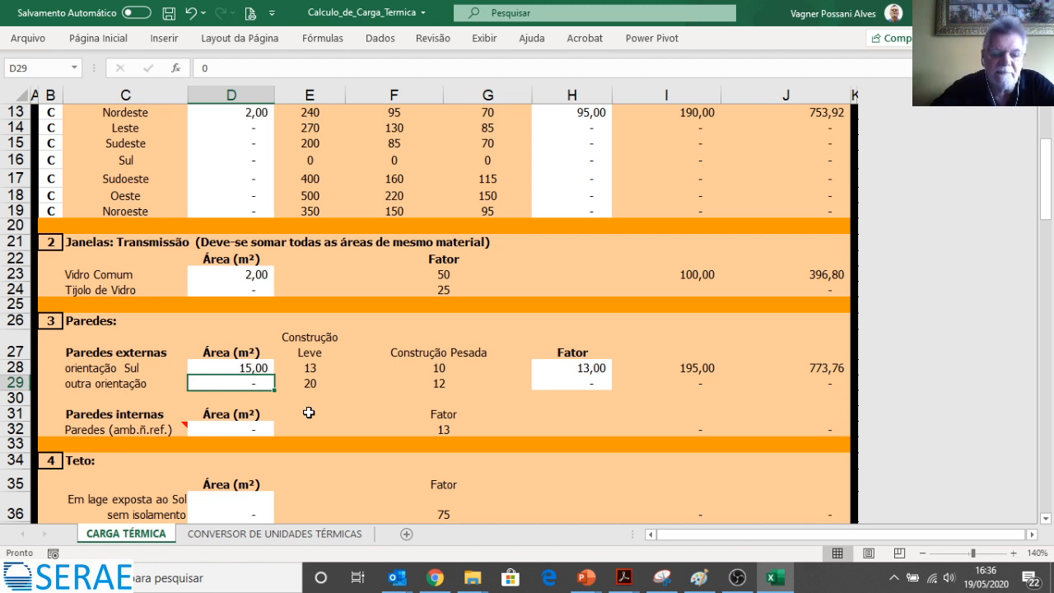
pyautogui.write('15')
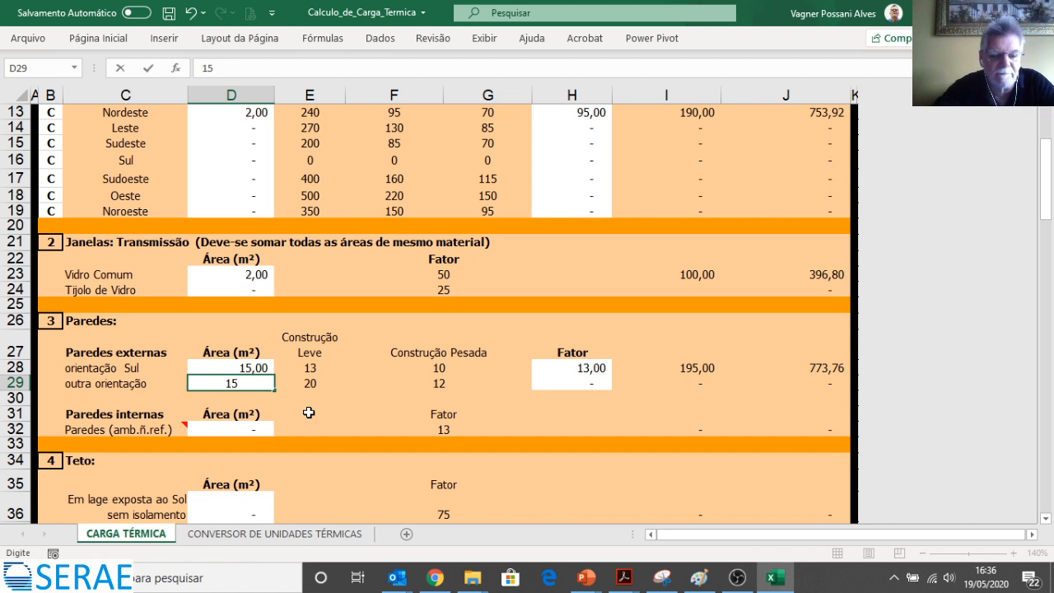
pyautogui.press('Tab')
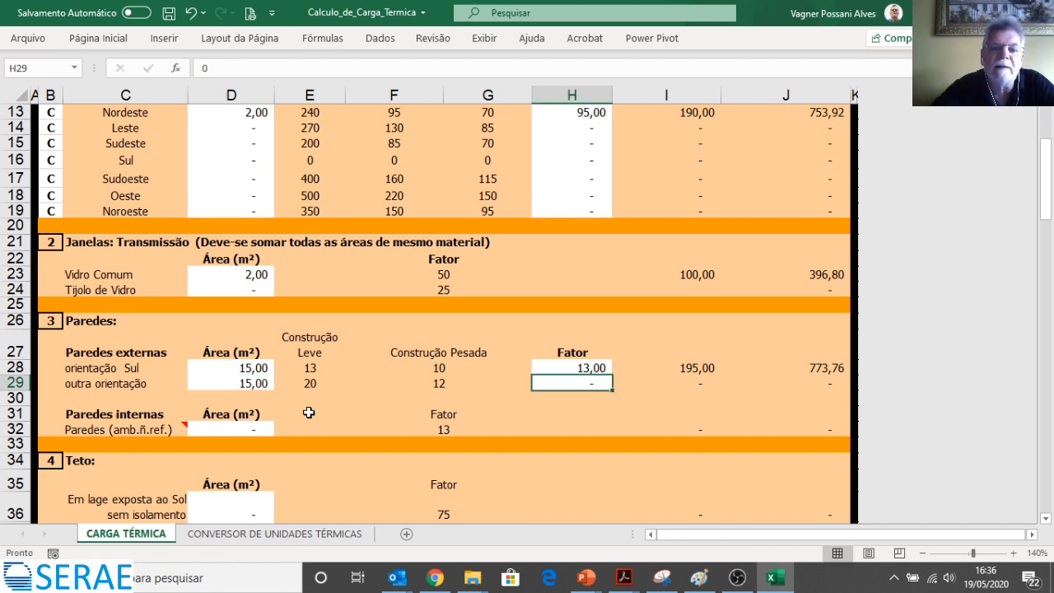
pyautogui.write('20')
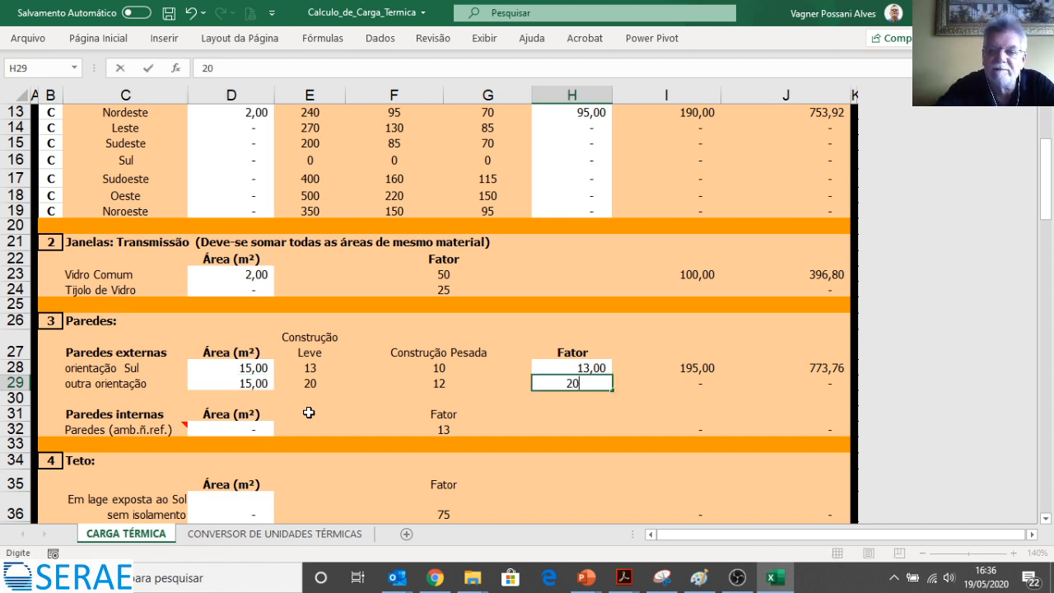
pyautogui.press('Return')
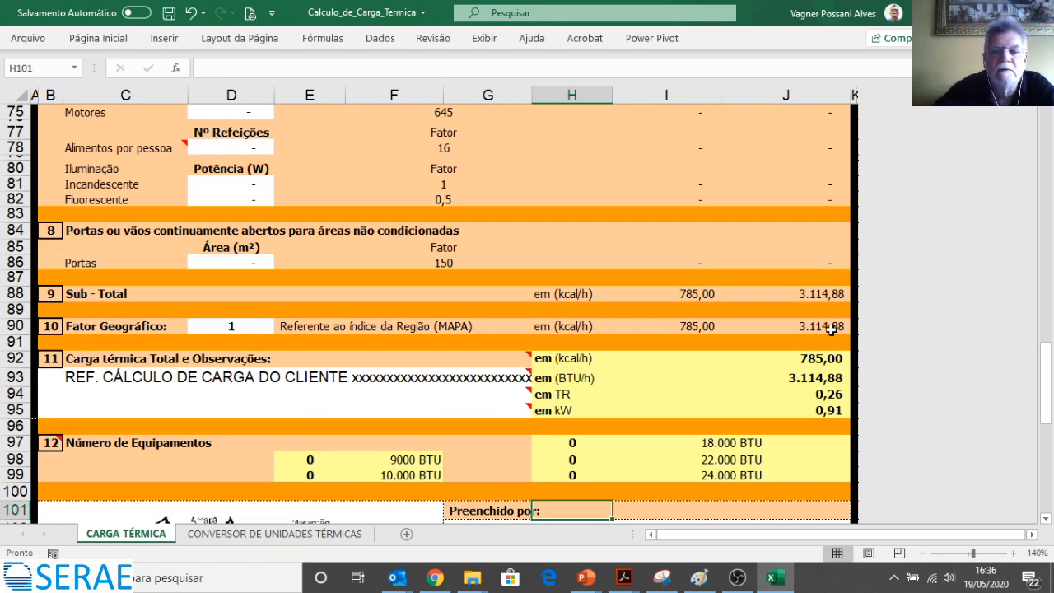
# Step: Enter an area of 18 m² for the internal walls (Paredes internas) in the Paredes section
pyautogui.moveTo(1051, 384); pyautogui.dragTo(1051, 195)
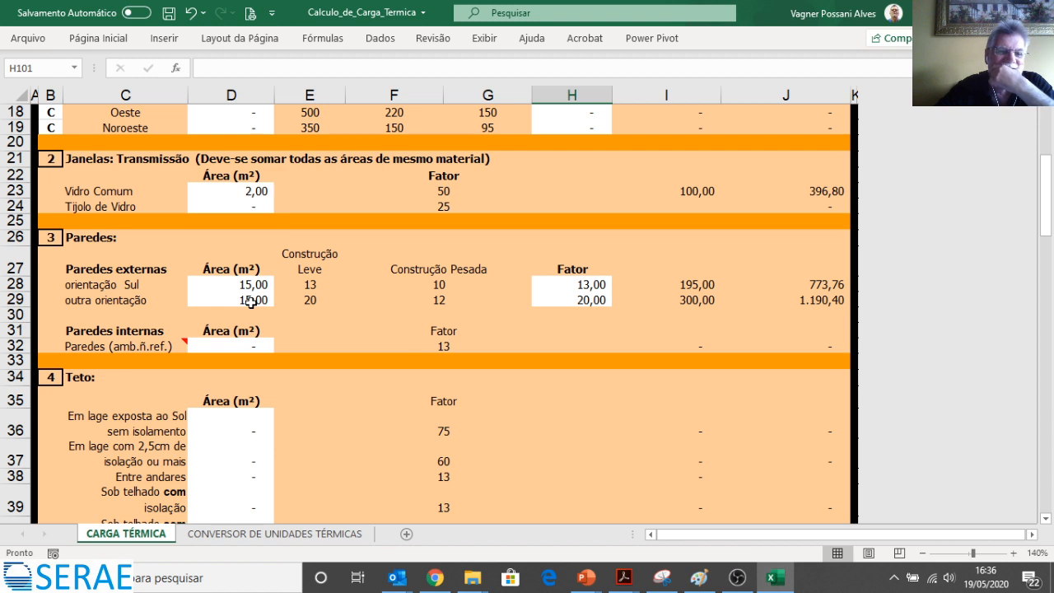
pyautogui.click(233, 346)
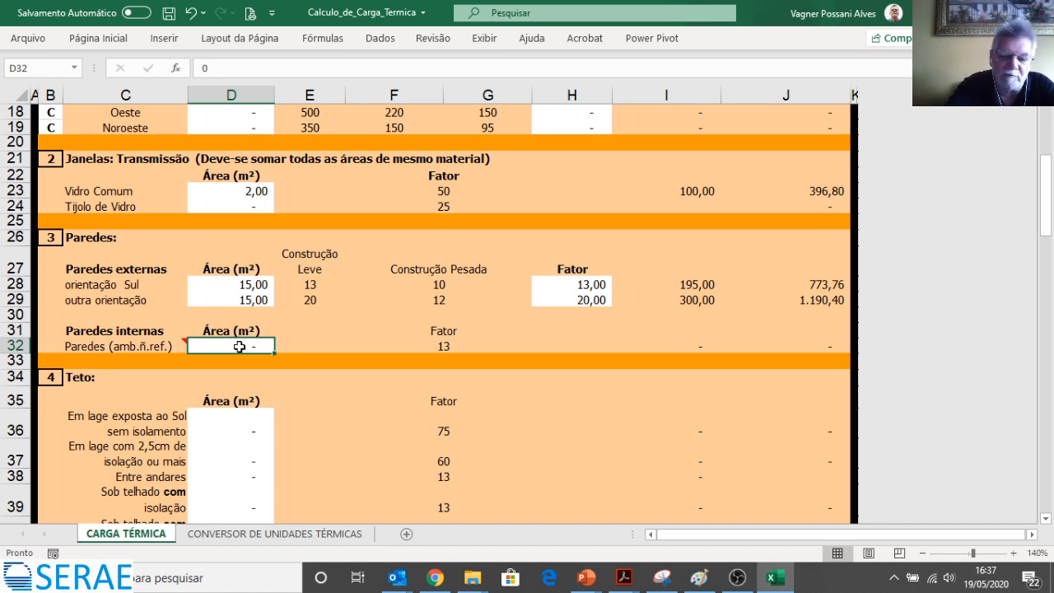
pyautogui.write('18')
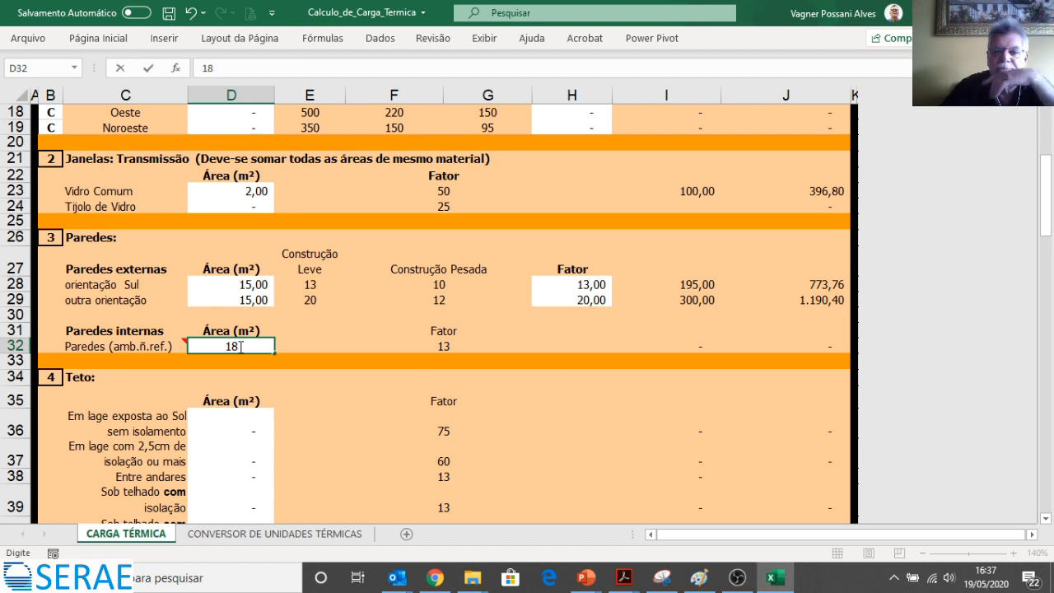
pyautogui.press('Return')
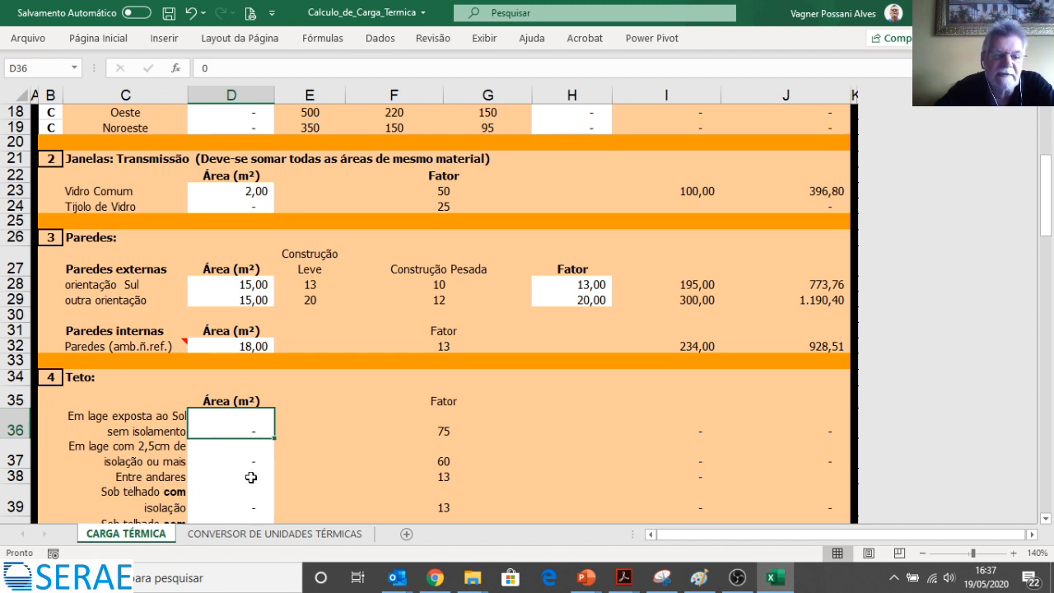
# Step: Enter a ceiling area of 15 m² for Entre andares in the Teto section
pyautogui.click(251, 477)
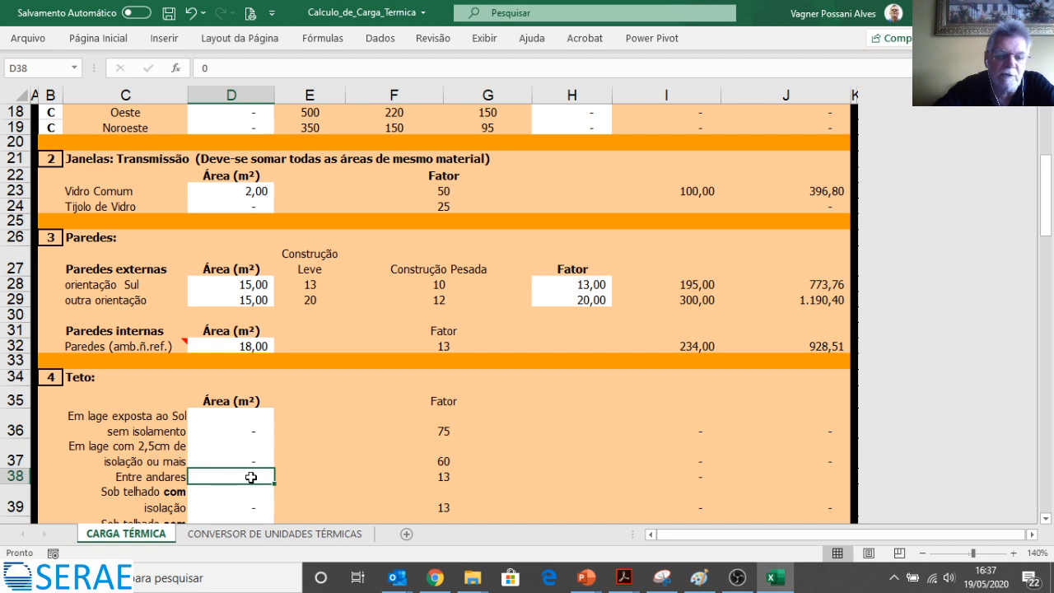
pyautogui.write('15')
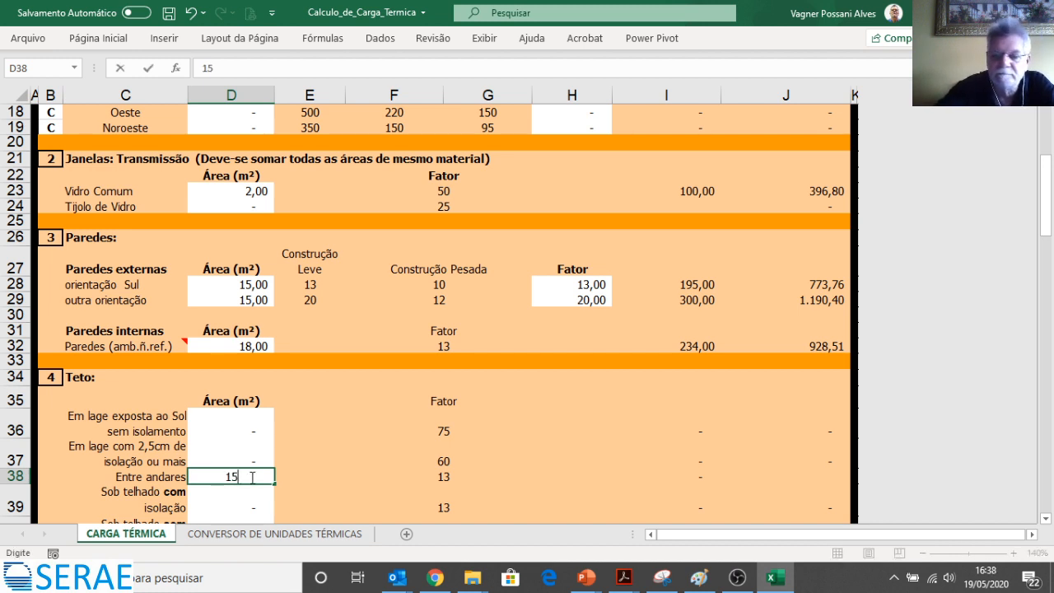
pyautogui.press('Return')
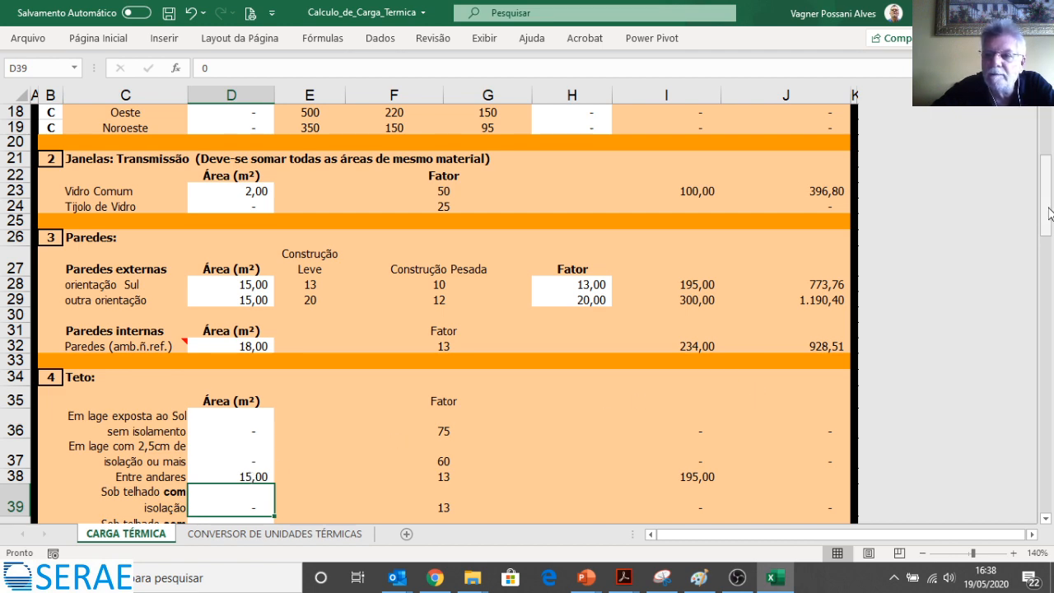
# Step: Enter a floor area of 15 m² for Piso in the Piso section
pyautogui.moveTo(1049, 213); pyautogui.dragTo(1051, 249)
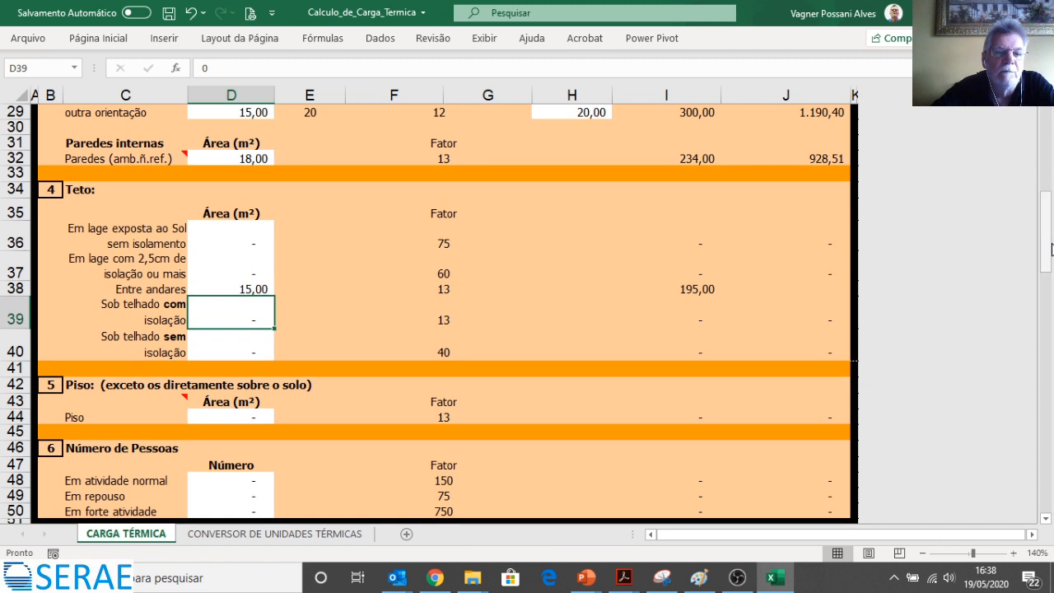
pyautogui.click(221, 414)
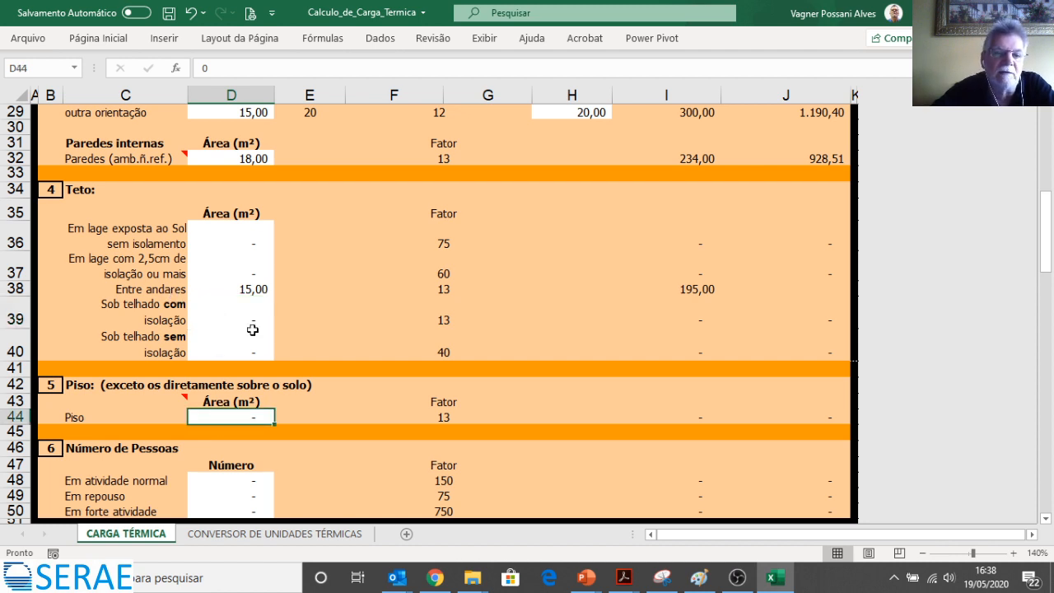
pyautogui.write('1')
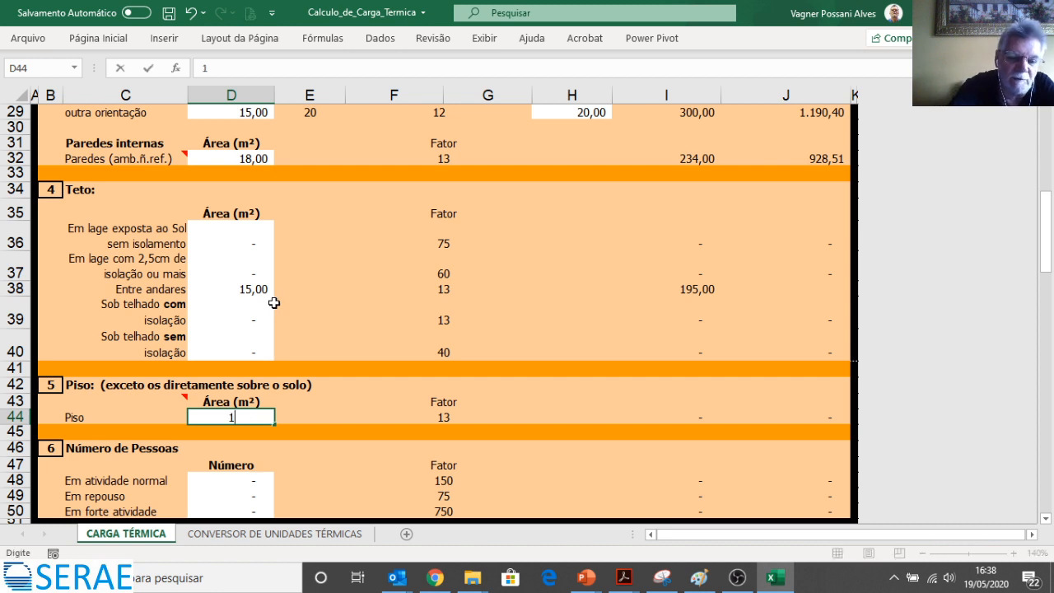
pyautogui.write('5')
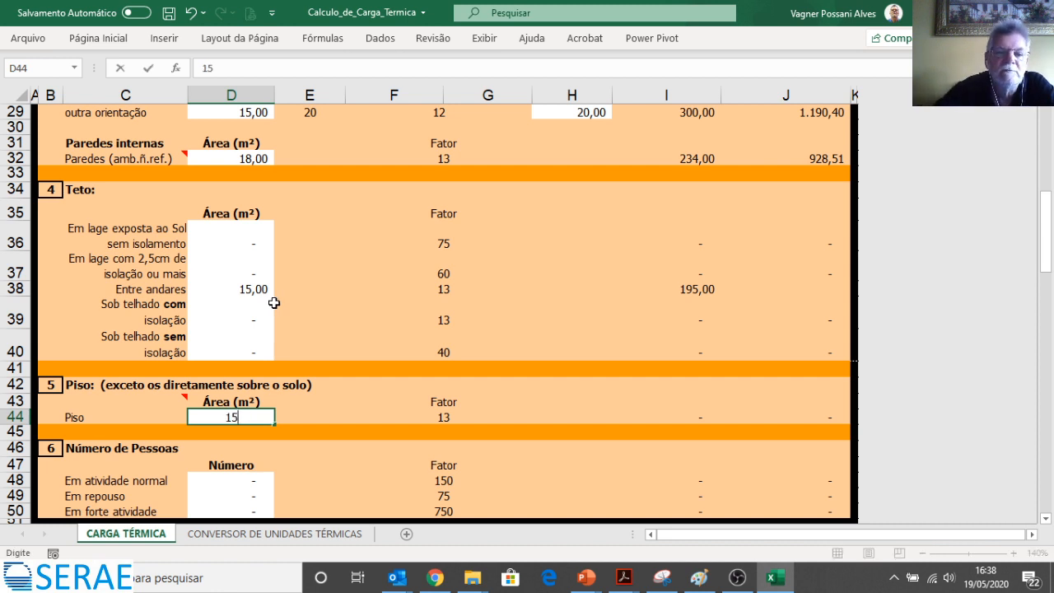
pyautogui.press('Return')
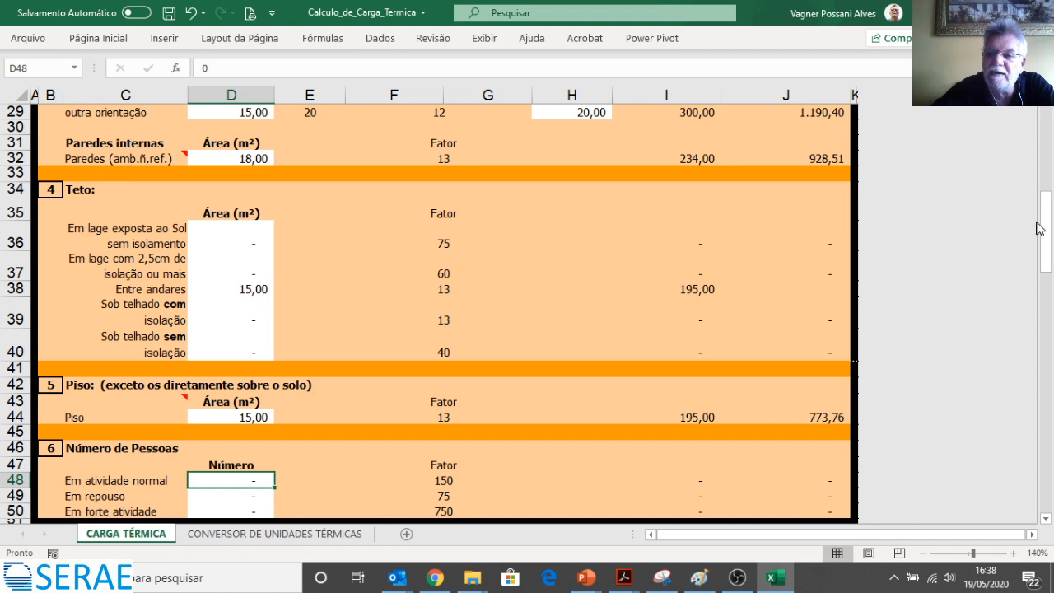
# Step: Enter 3 people for Em atividade normal in the Número de Pessoas section
pyautogui.moveTo(1044, 231); pyautogui.dragTo(1049, 262)
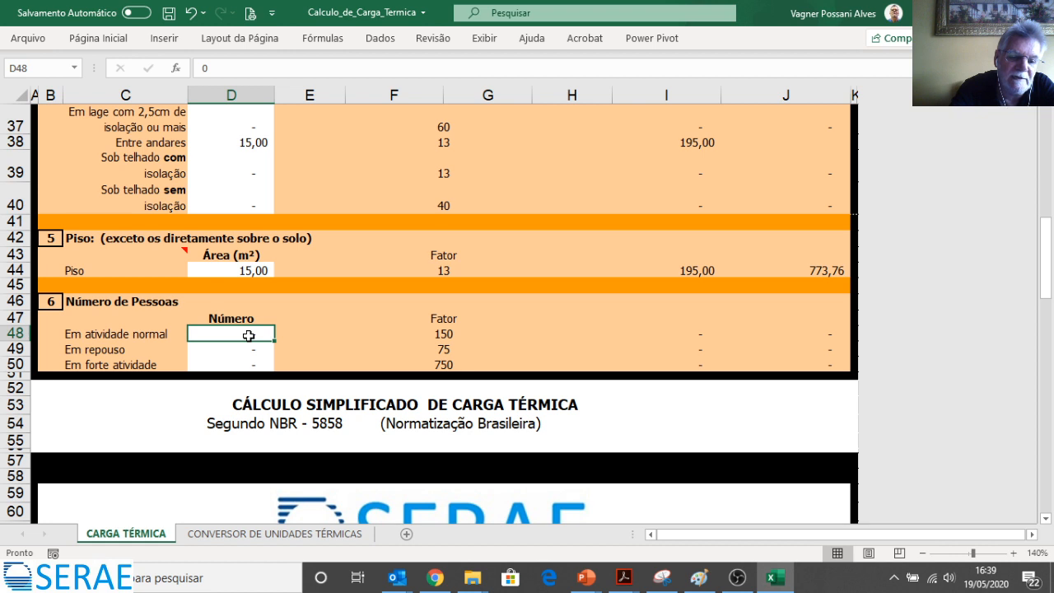
pyautogui.write('3')
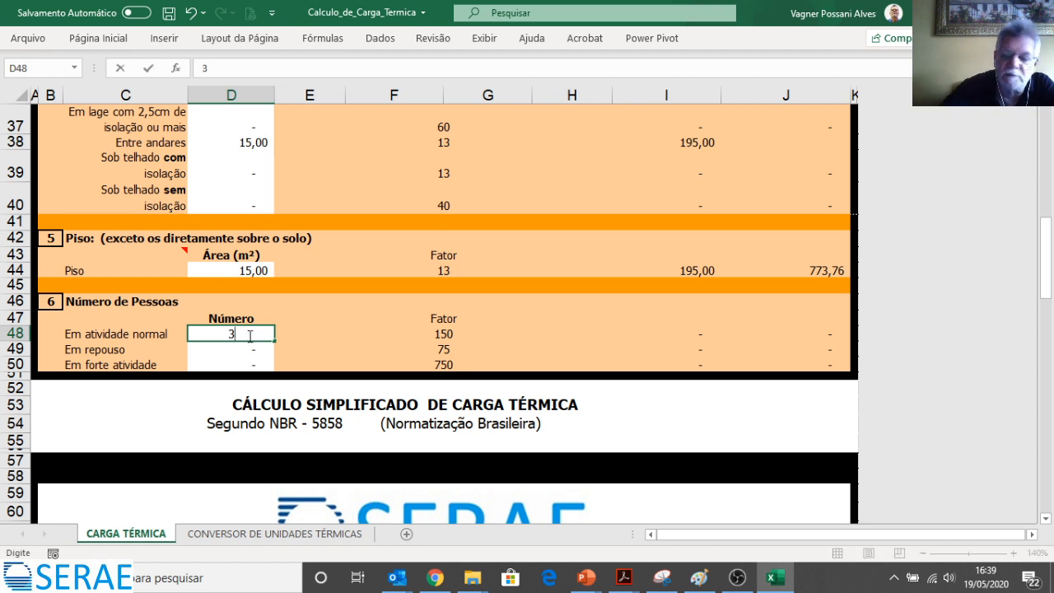
pyautogui.press('Return')
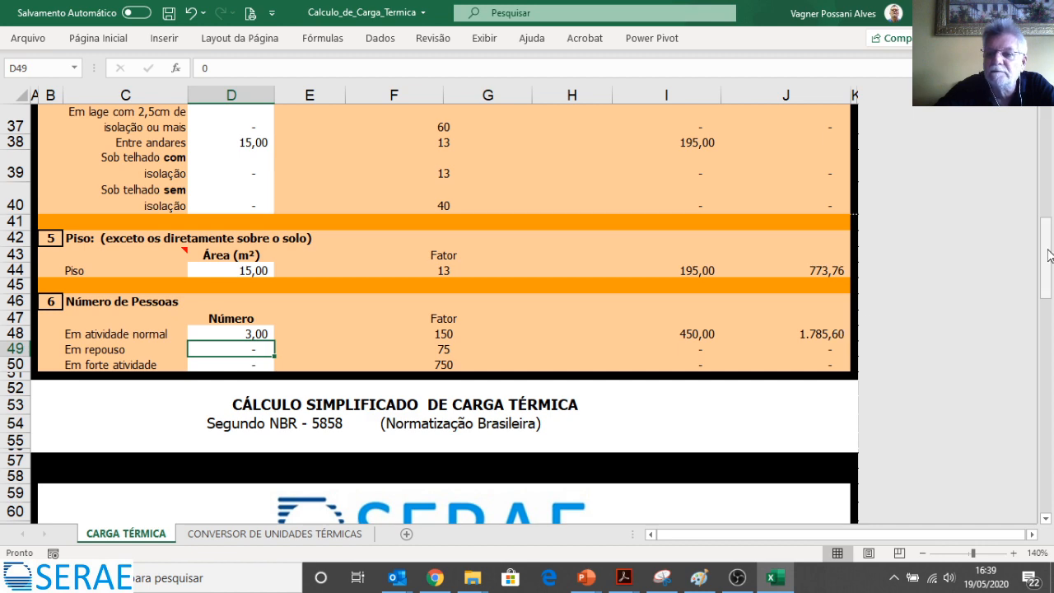
# Step: Enter a power of 2000 W for Aparelhos Elétricos in the Outras fontes de Calor section
pyautogui.moveTo(1047, 253); pyautogui.dragTo(1051, 305)
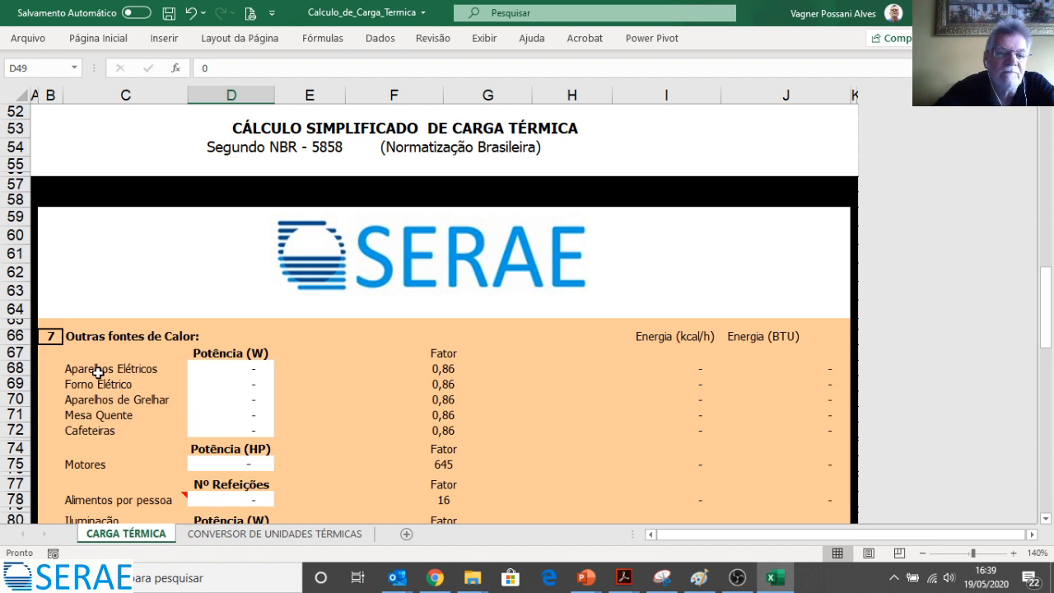
pyautogui.click(243, 369)
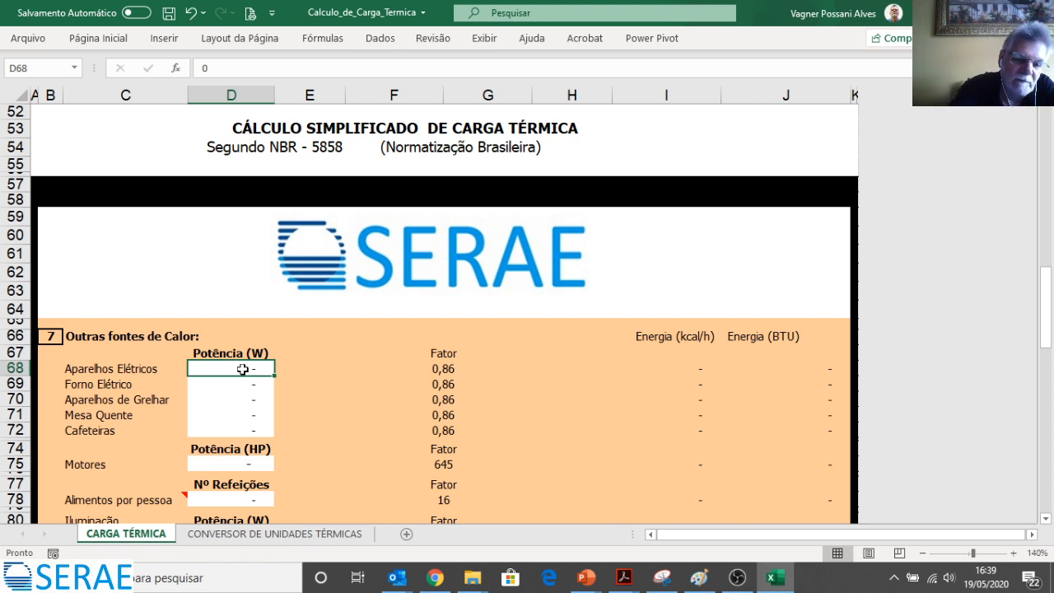
pyautogui.write('2')
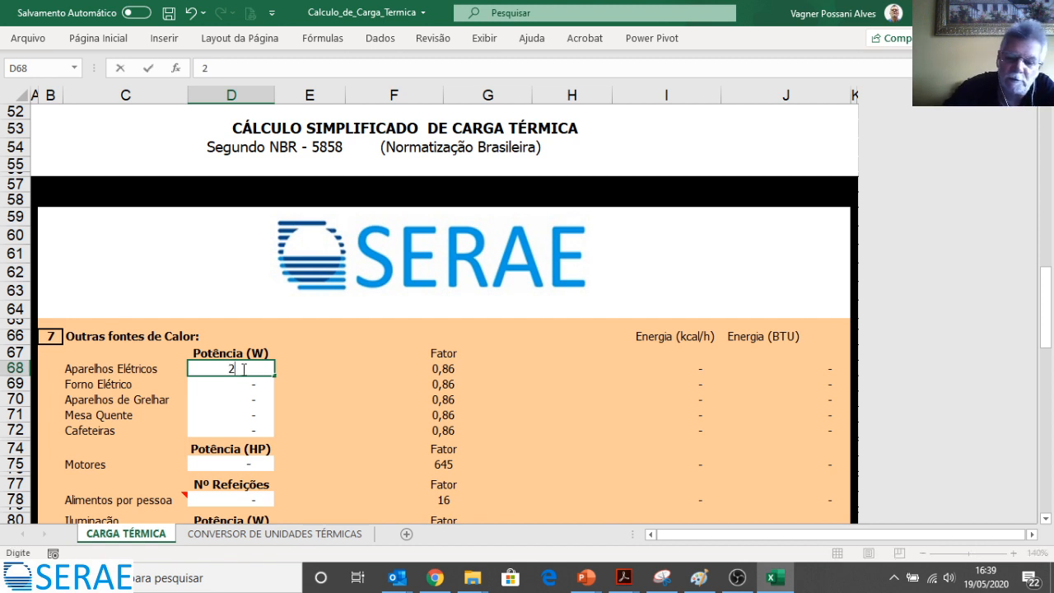
pyautogui.write('00')
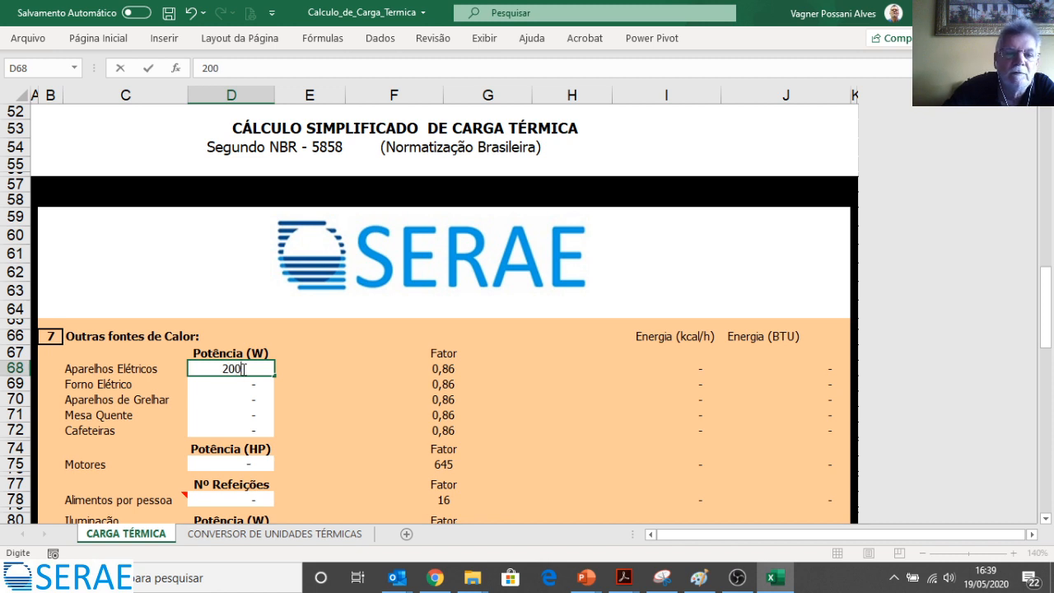
pyautogui.write('0')
pyautogui.press('Return')
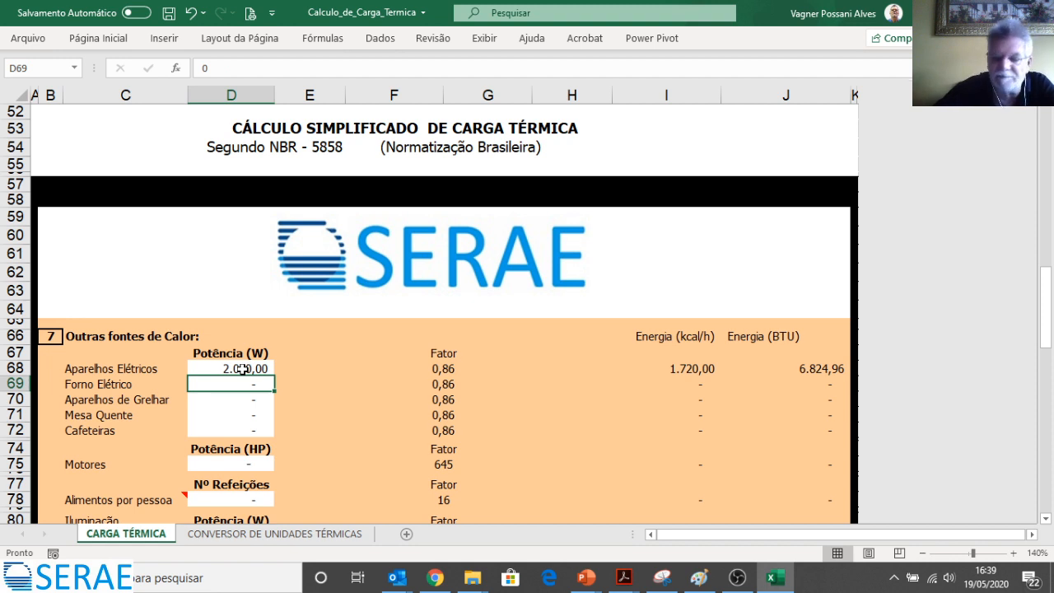
# Step: Enter a power of 50 W for Fluorescente under Iluminação, skipping the other heat sources
pyautogui.press('Down')
pyautogui.press('Down')
pyautogui.press('Down')
pyautogui.press('Down')
pyautogui.press('Down')
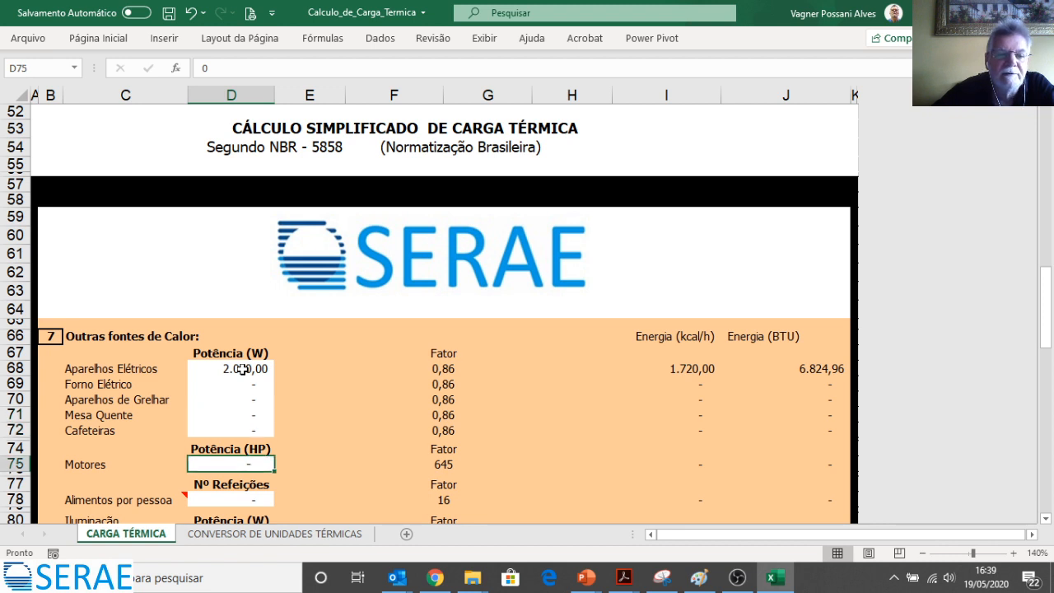
pyautogui.press('Down')
pyautogui.press('Down')
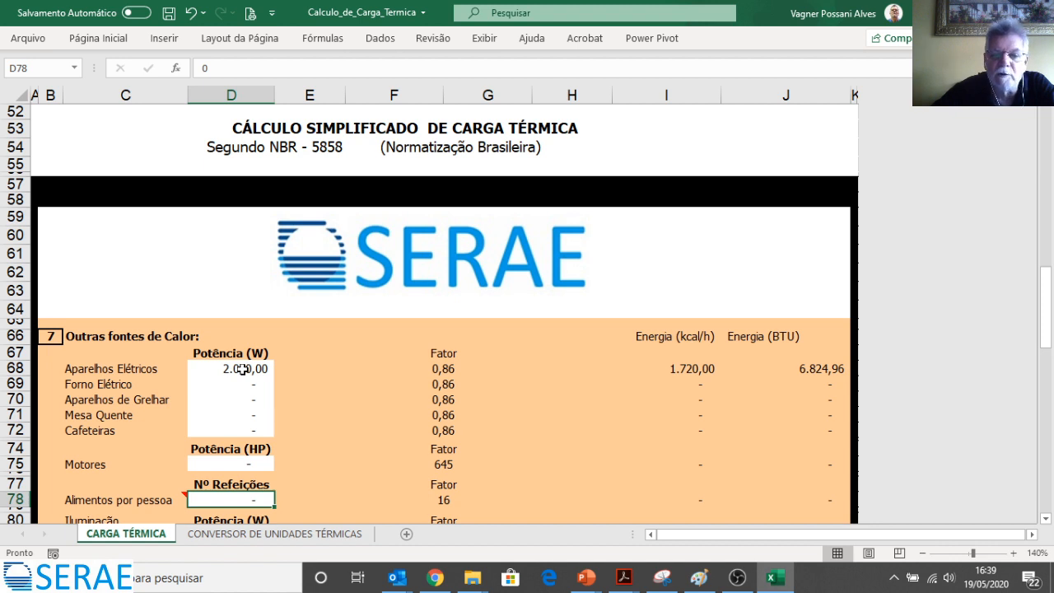
pyautogui.press('Down')
pyautogui.press('Down')
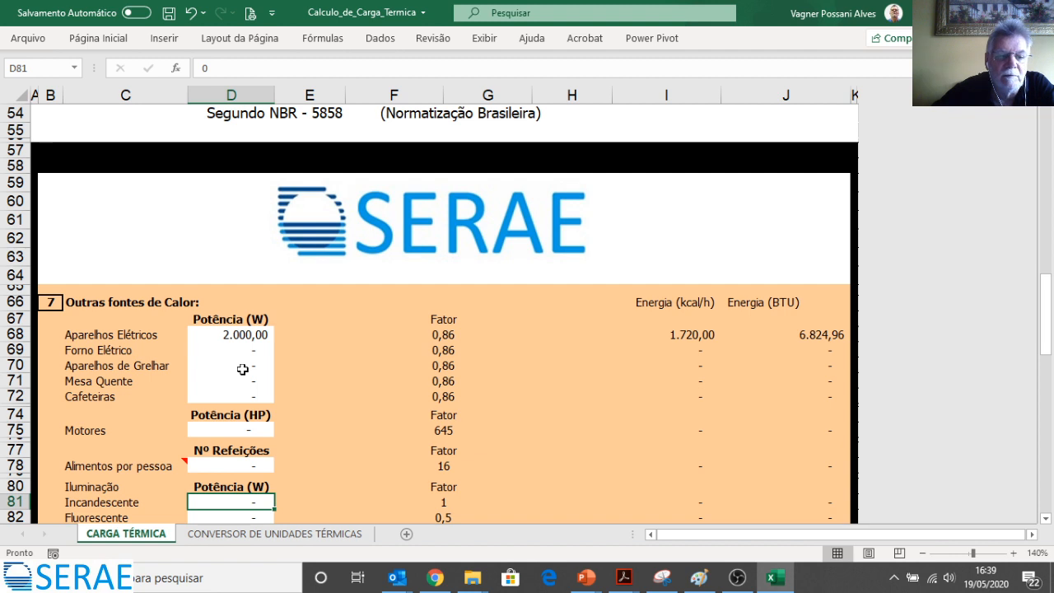
pyautogui.press('Down')
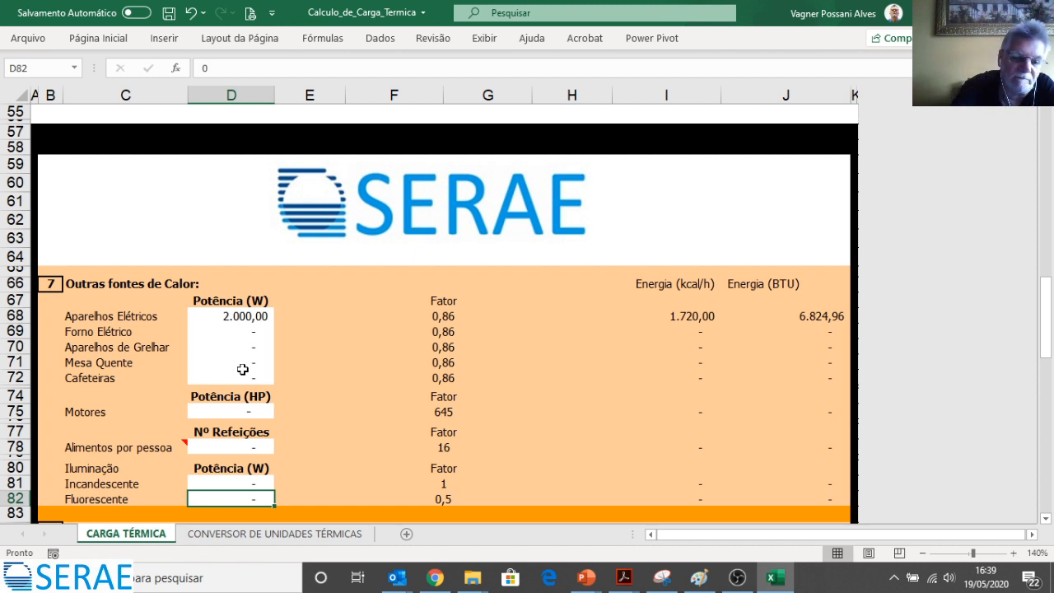
pyautogui.write('1')
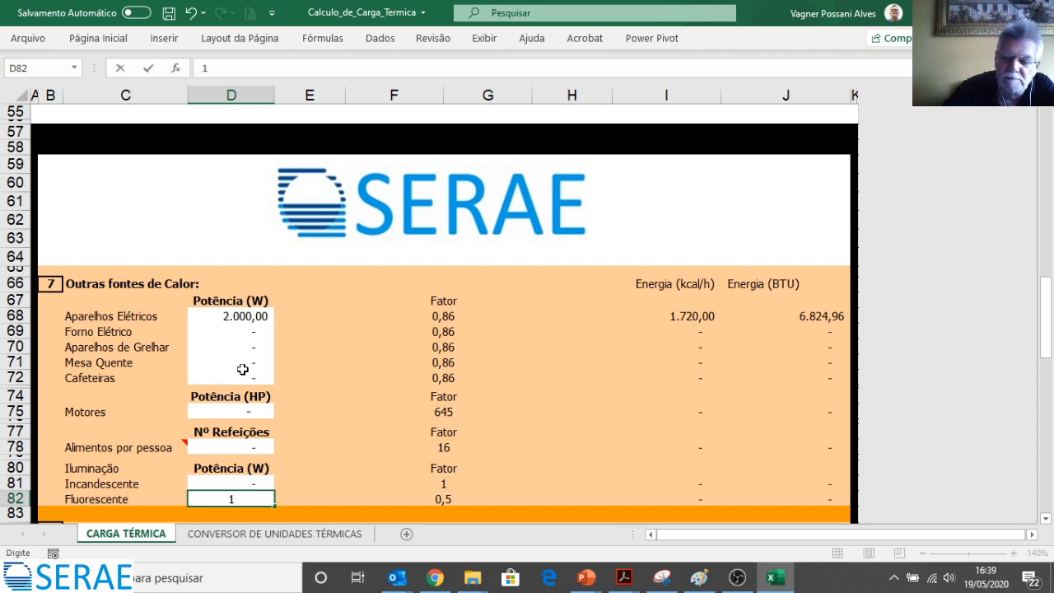
pyautogui.press('BackSpace')
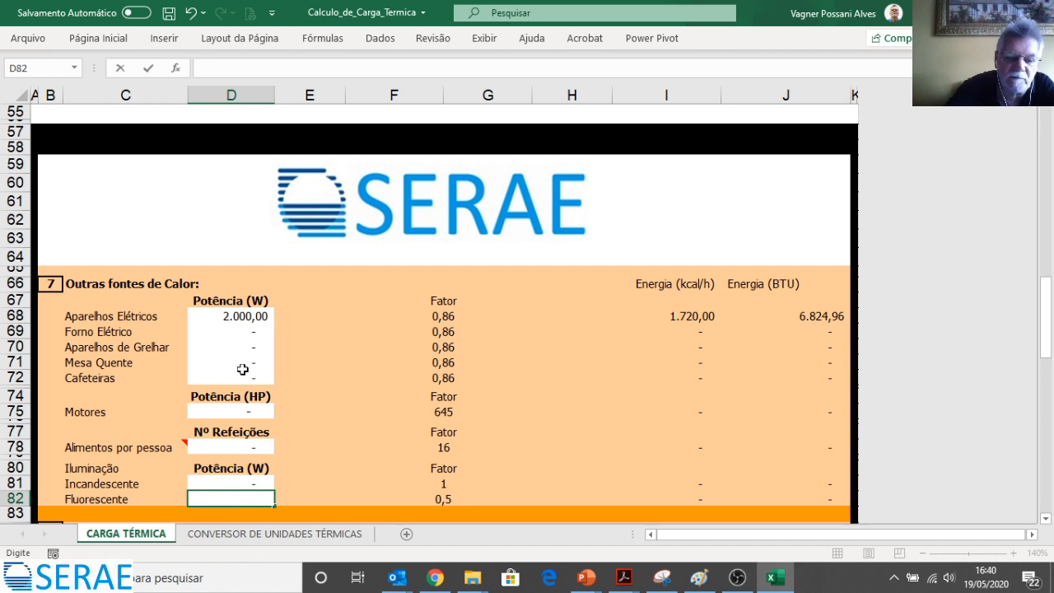
pyautogui.write('5')
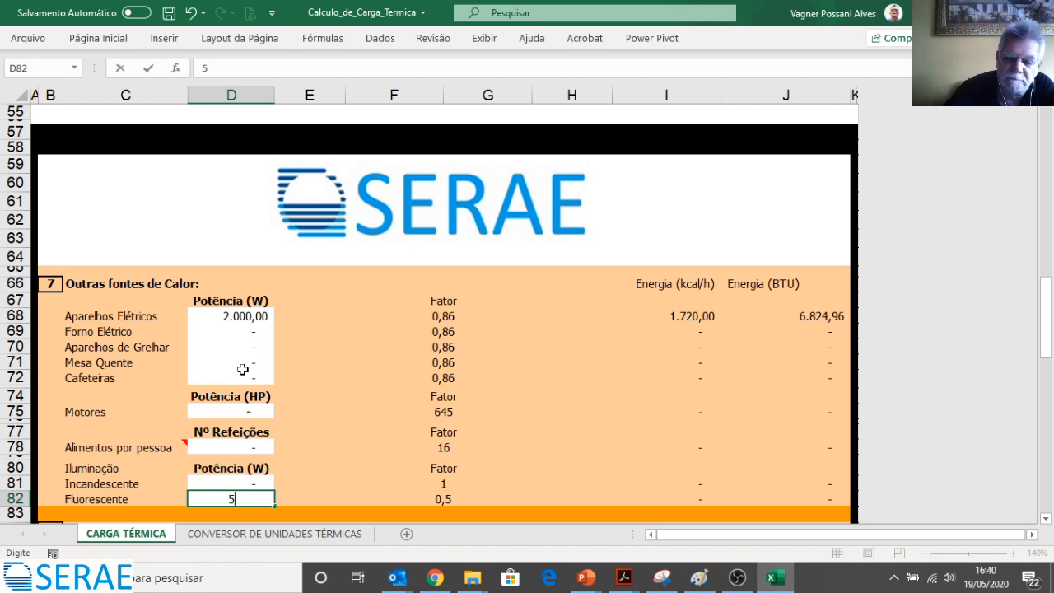
pyautogui.write('0')
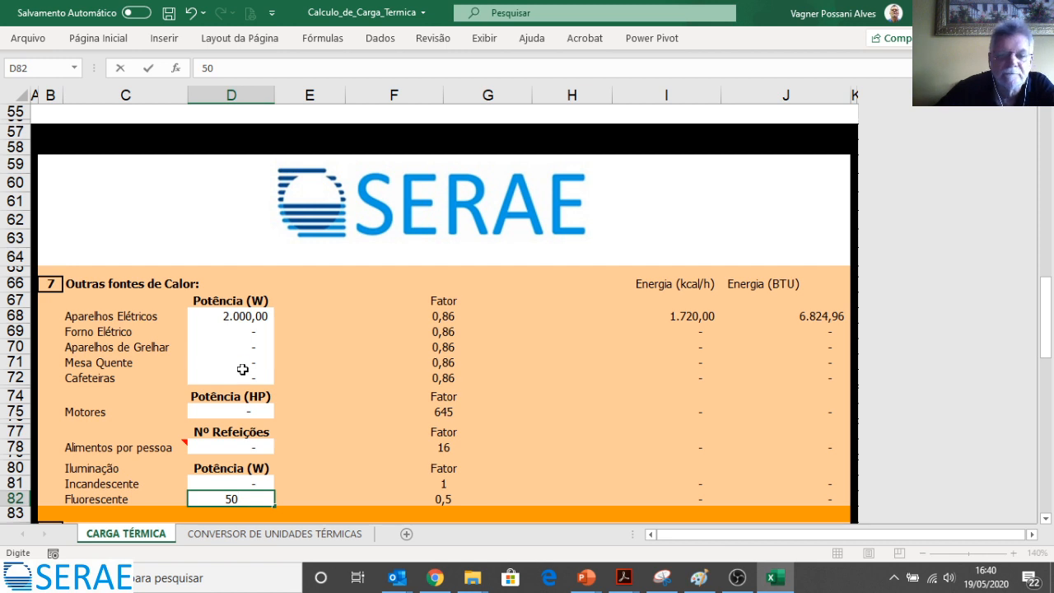
pyautogui.press('Return')
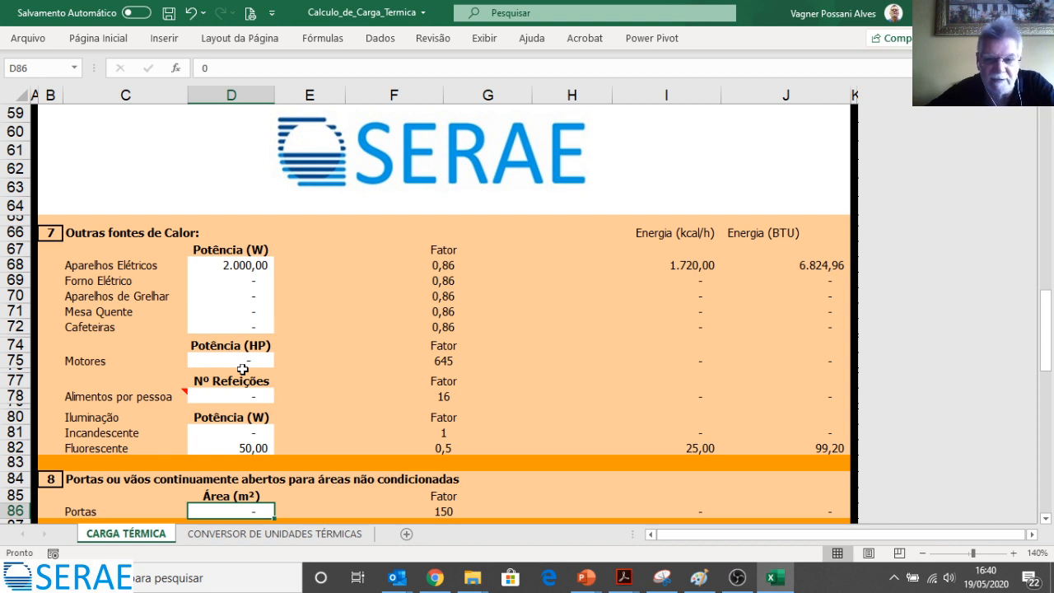
# Step: Enter an area of 1,2 m² for Portas in the section for openings to unconditioned areas
pyautogui.write('1')
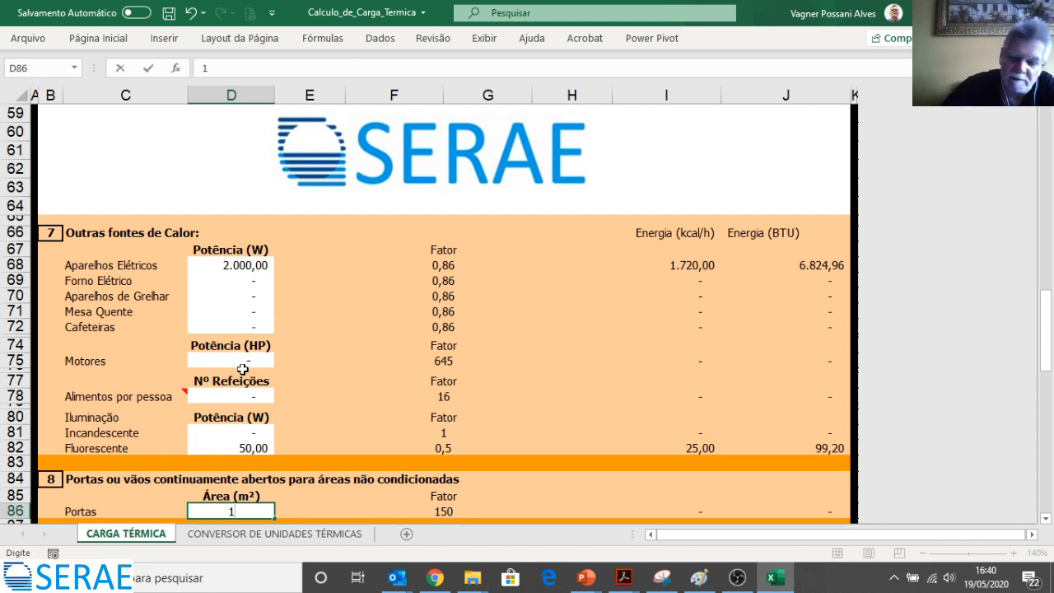
pyautogui.write(',2')
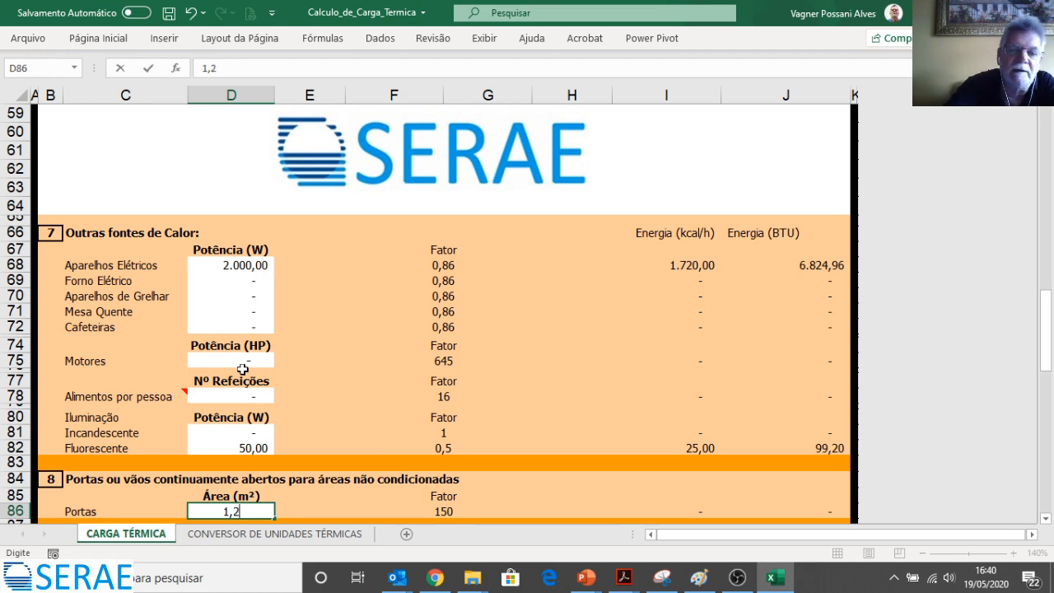
pyautogui.press('Return')
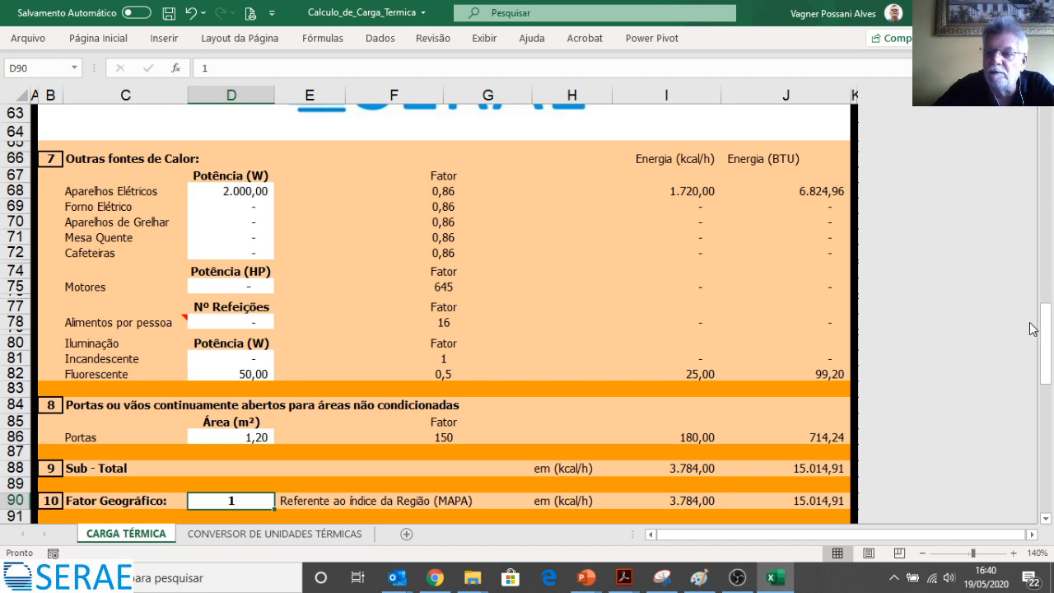
# Step: Examine the total thermal load, the number of equipment units and the regional factors on the map of Brazil
pyautogui.moveTo(1050, 348); pyautogui.dragTo(1050, 376)
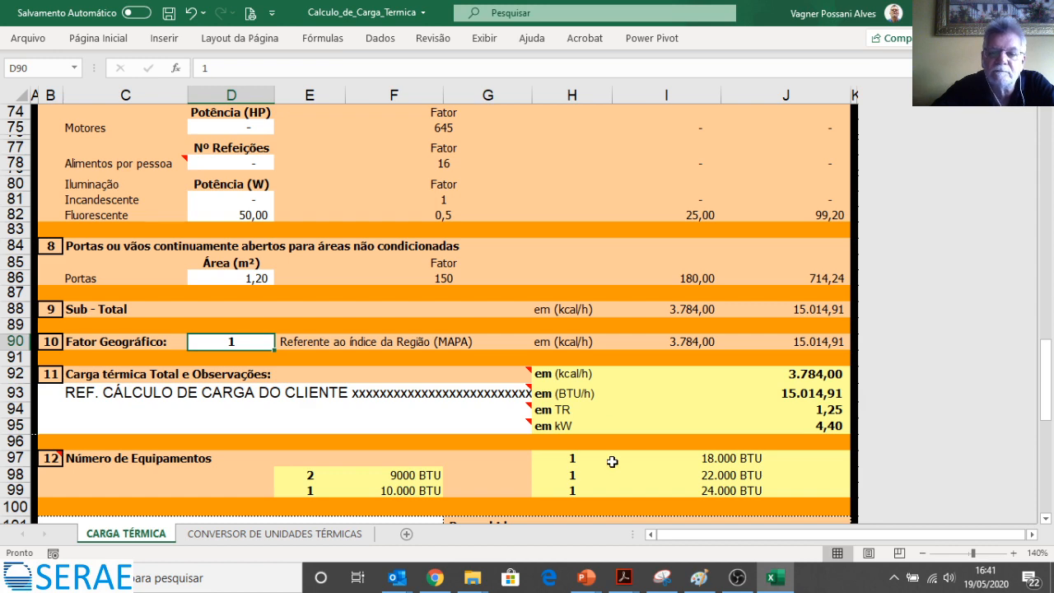
pyautogui.press('Down')
pyautogui.press('Down')
pyautogui.press('Down')
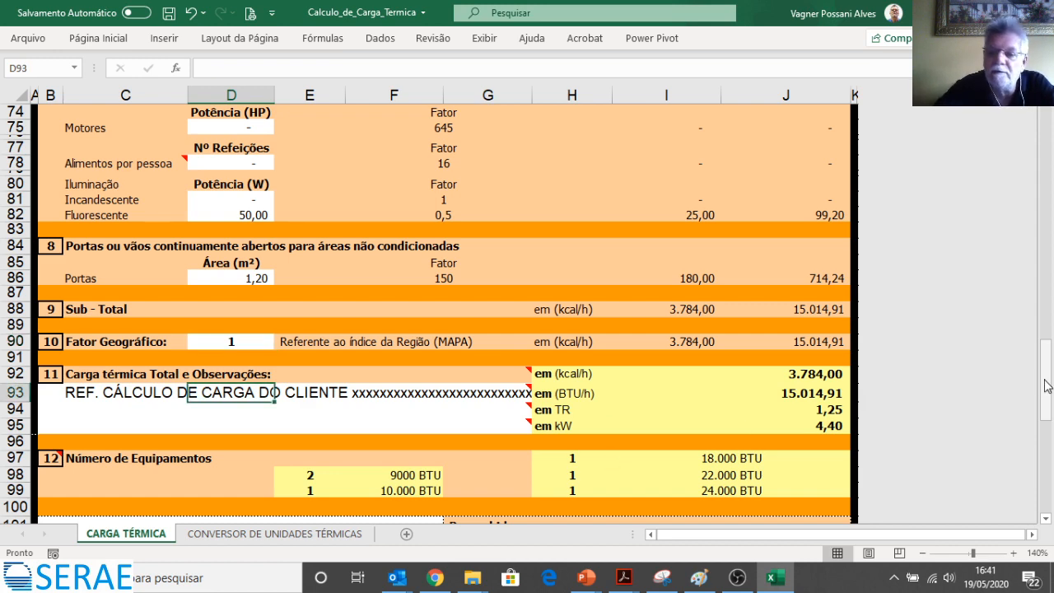
pyautogui.moveTo(1044, 384); pyautogui.dragTo(1049, 412)
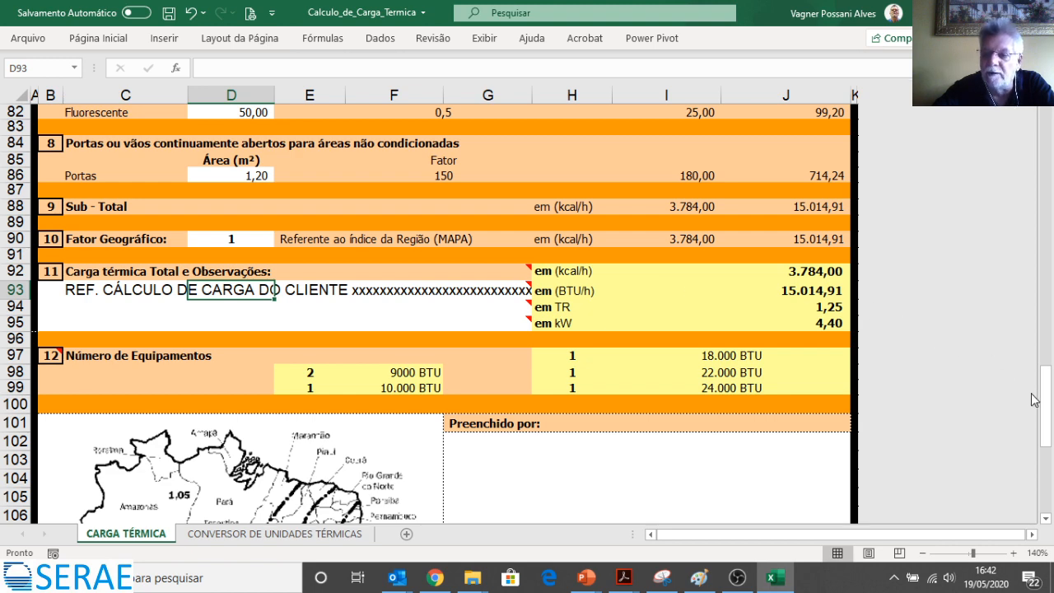
pyautogui.moveTo(1050, 412); pyautogui.dragTo(1050, 462)
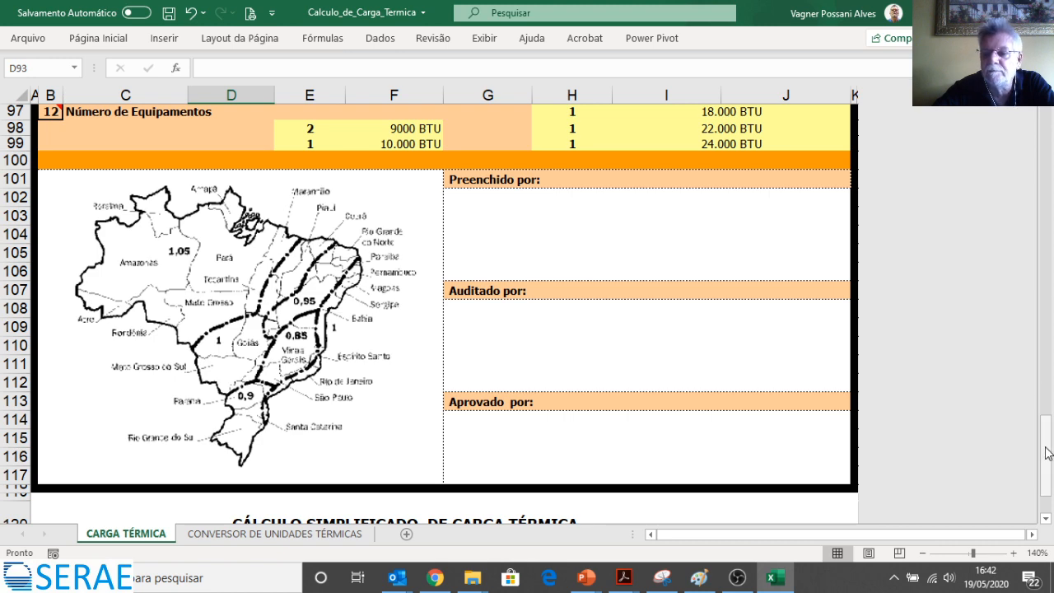
pyautogui.moveTo(1047, 453); pyautogui.dragTo(1048, 439)
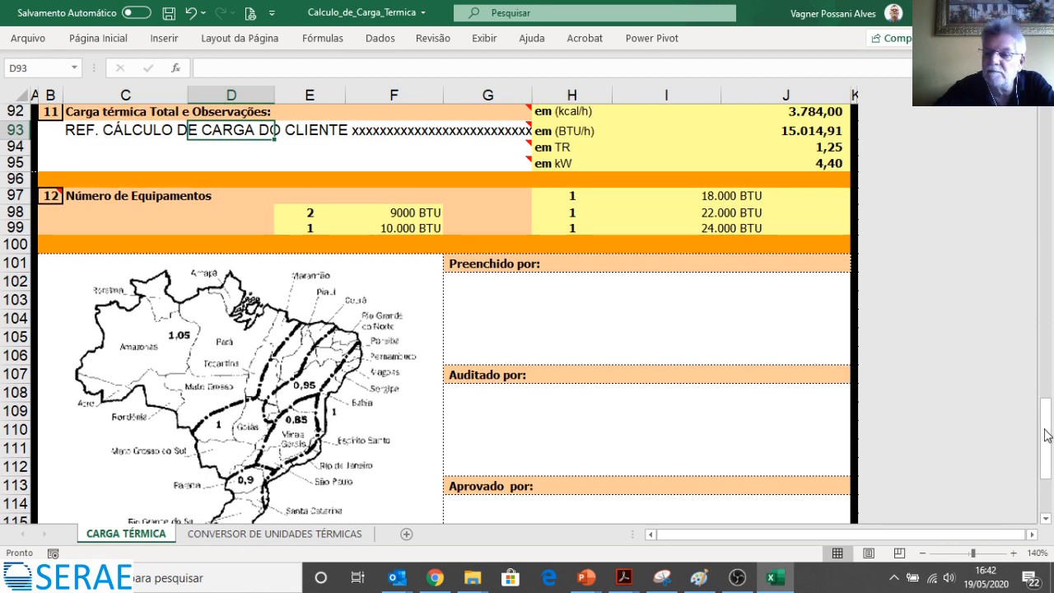
pyautogui.moveTo(1048, 436); pyautogui.dragTo(1048, 394)
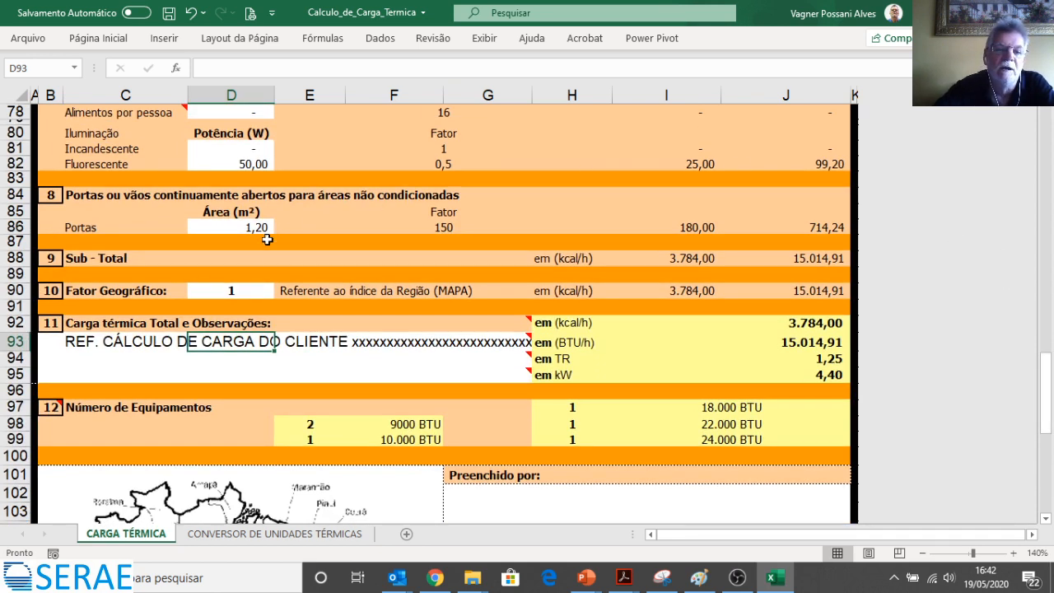
# Step: Set the Fator Geográfico to 1,05
pyautogui.click(243, 293)
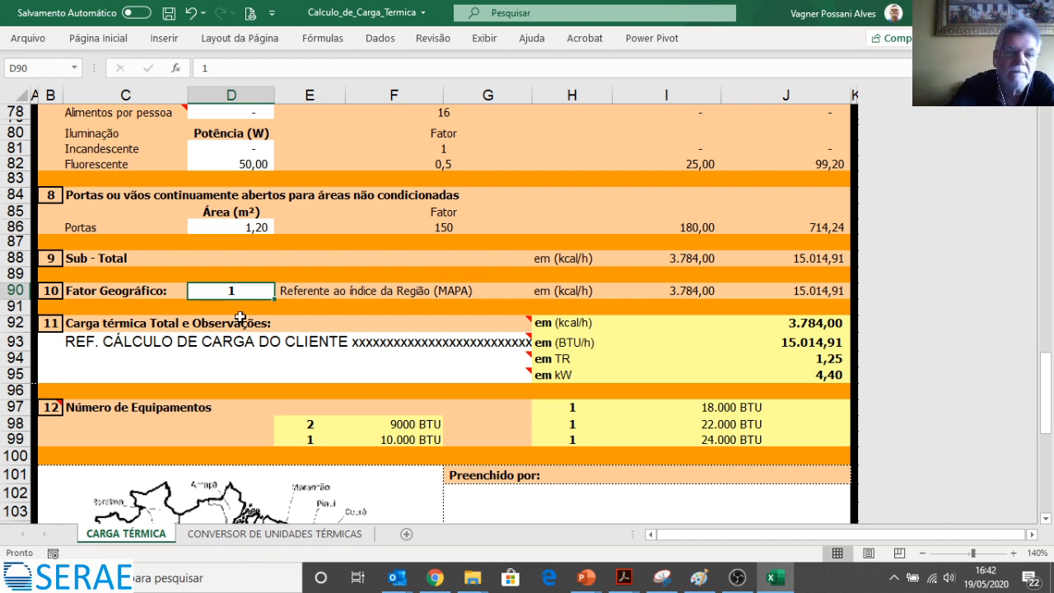
pyautogui.write('1')
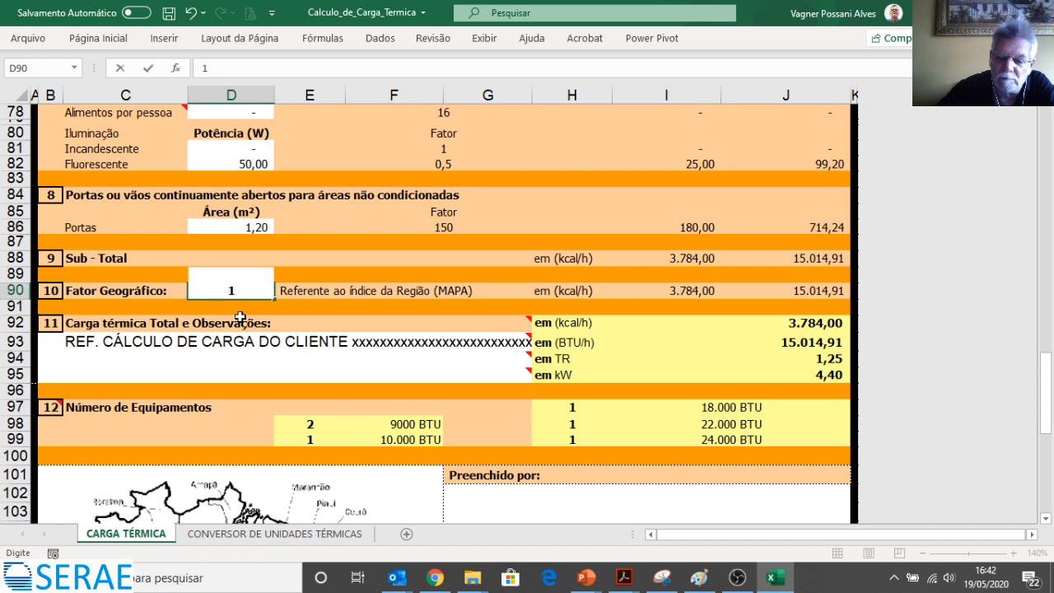
pyautogui.write(',05')
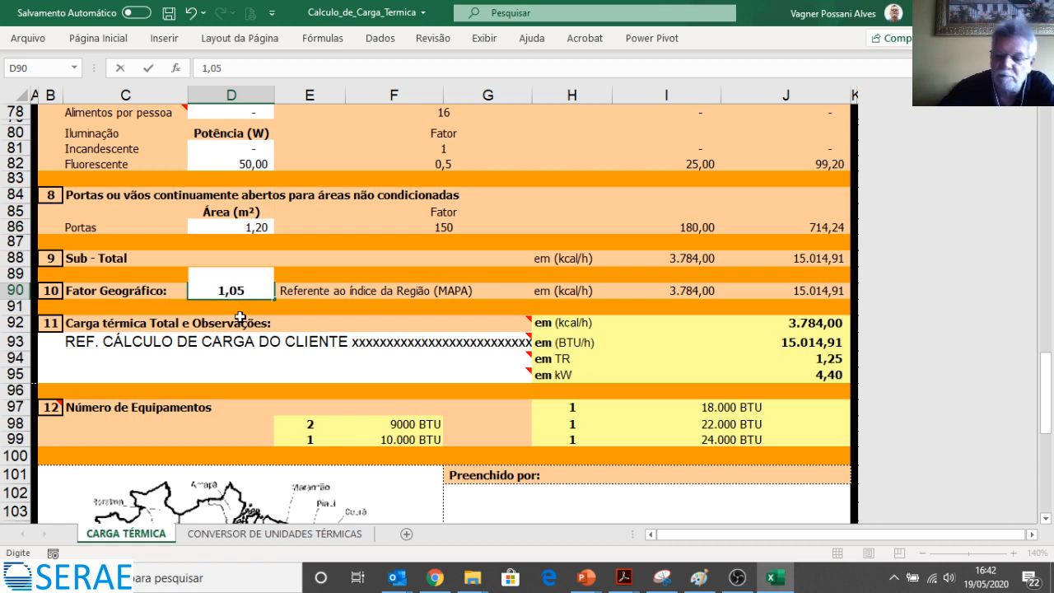
pyautogui.press('Return')
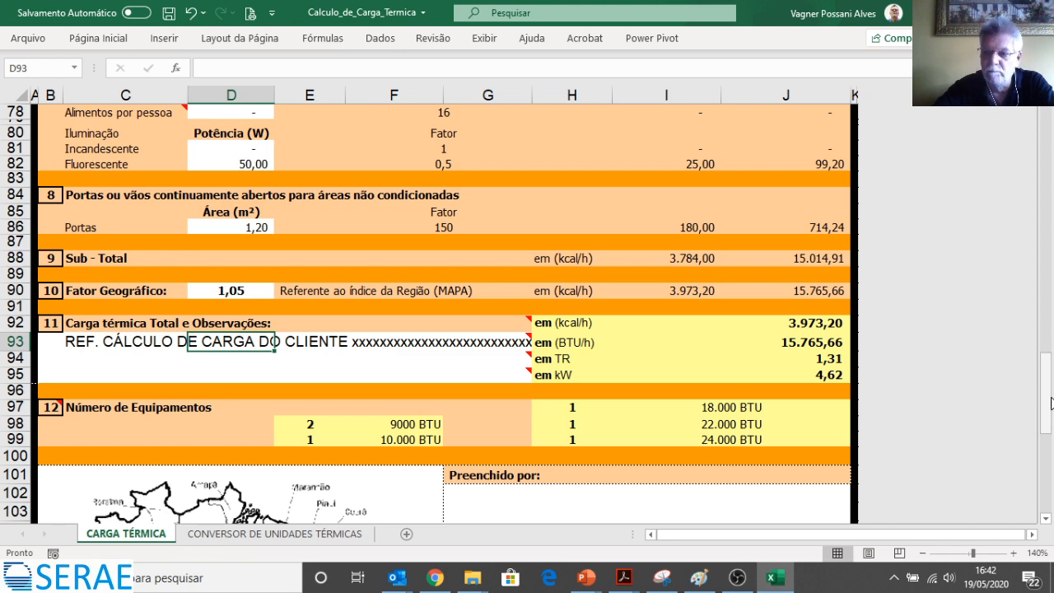
# Step: Review the sheet from the window data to the factor map and set the Fator Geográfico back to 1
pyautogui.moveTo(1052, 405); pyautogui.dragTo(1051, 488)
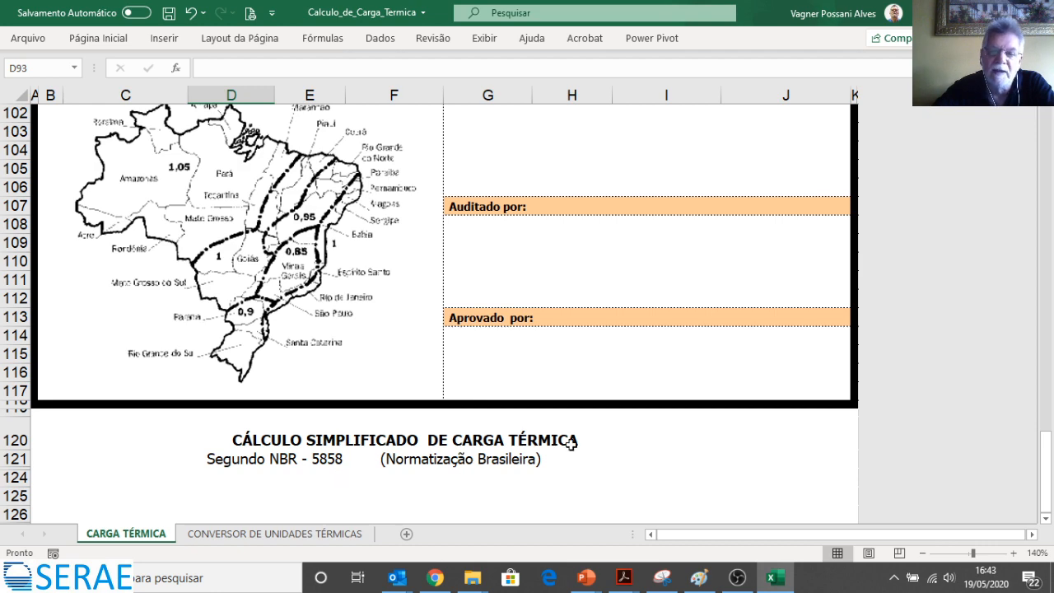
pyautogui.moveTo(1048, 472); pyautogui.dragTo(1049, 111)
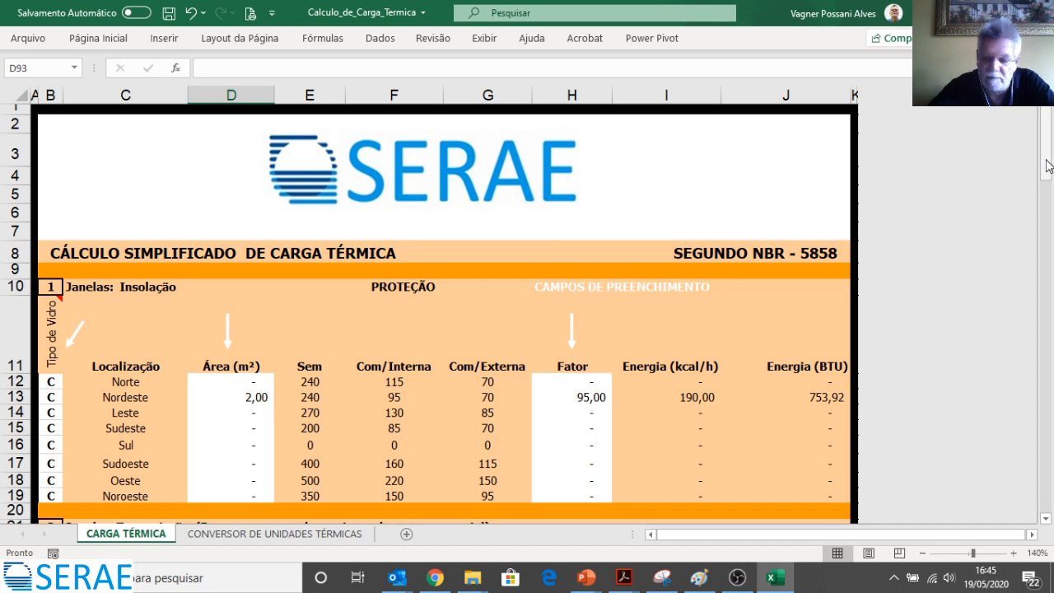
pyautogui.moveTo(1047, 166); pyautogui.dragTo(1051, 434)
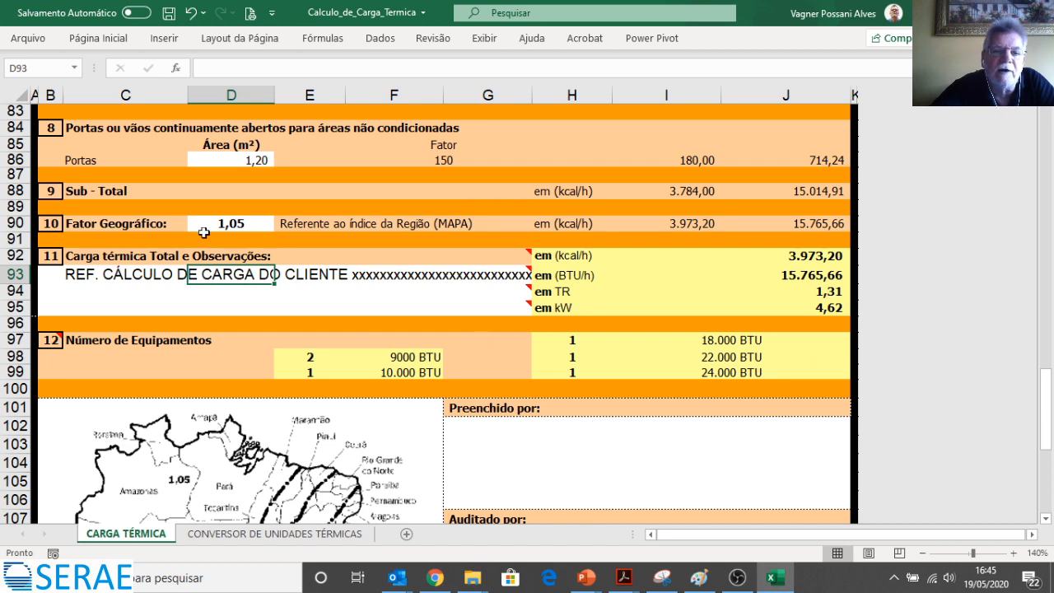
pyautogui.click(233, 224)
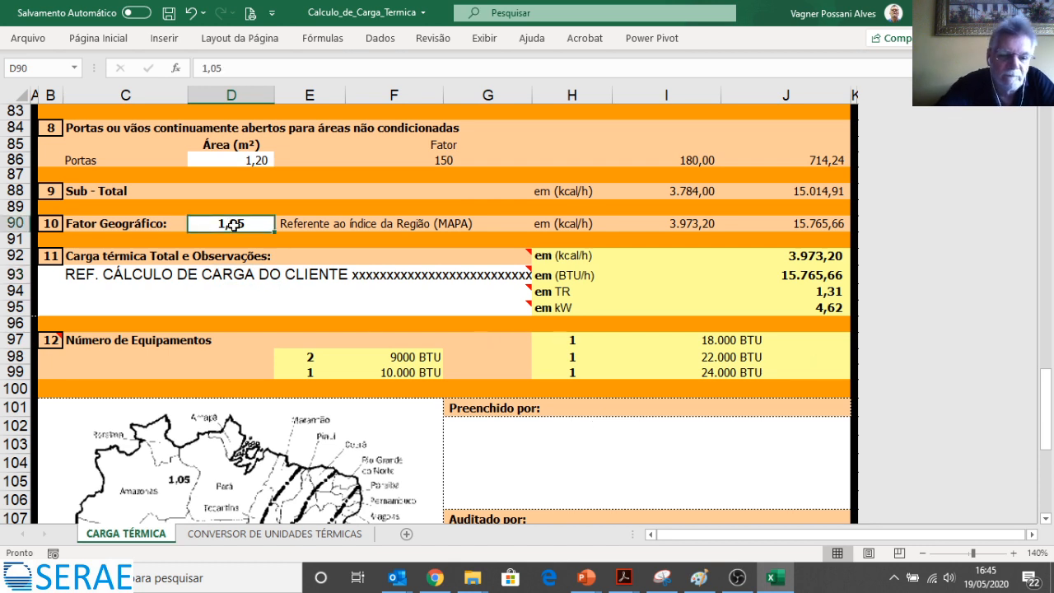
pyautogui.press('BackSpace')
pyautogui.press('Return')
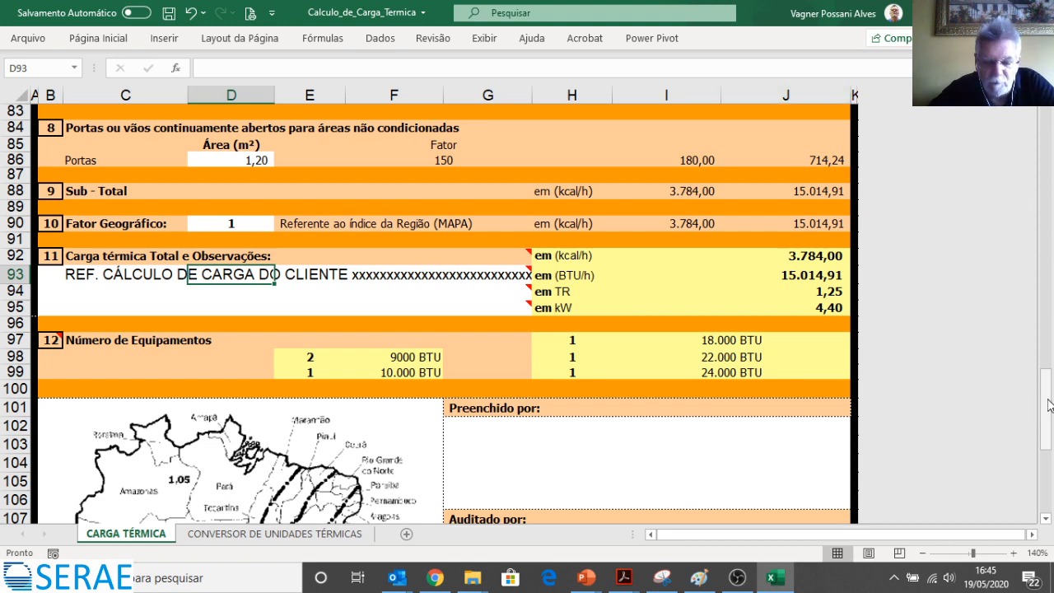
# Step: Enter an area of 2 m² for the Sudoeste orientation in the Janelas: Insolação section
pyautogui.moveTo(1049, 405); pyautogui.dragTo(1048, 136)
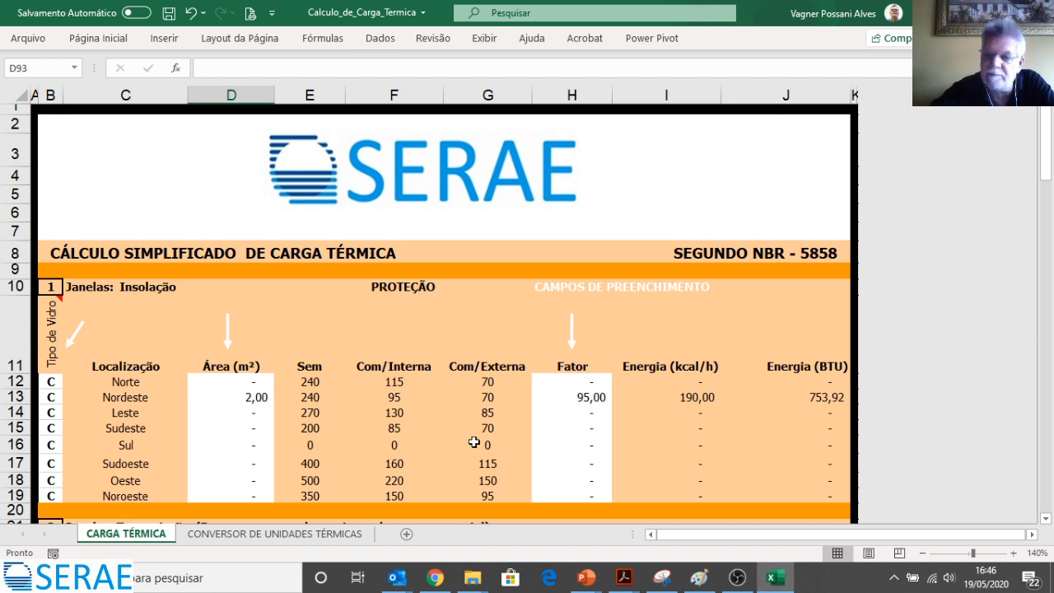
pyautogui.click(256, 464)
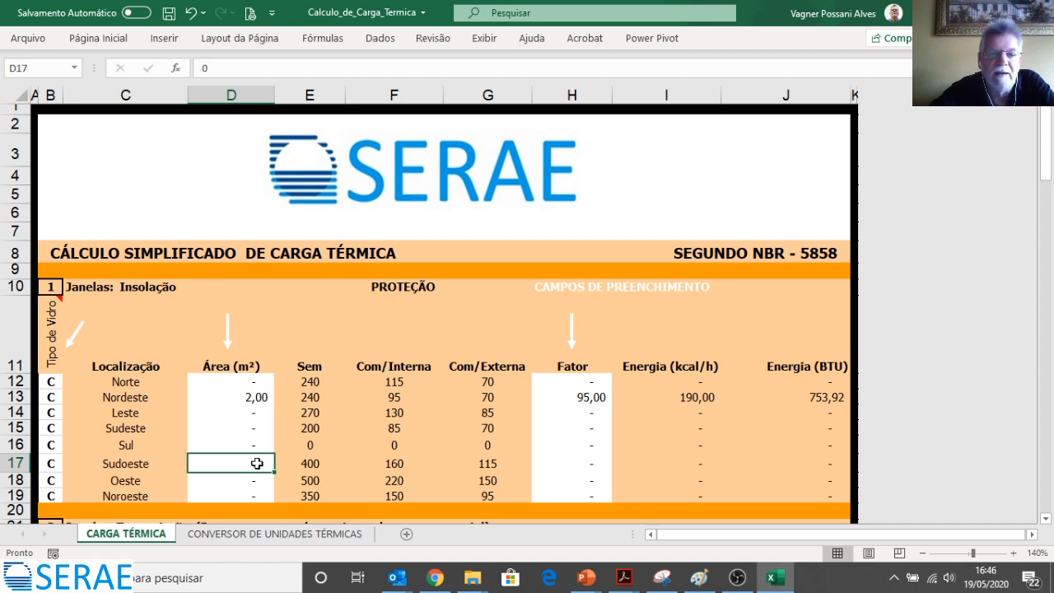
pyautogui.write('2')
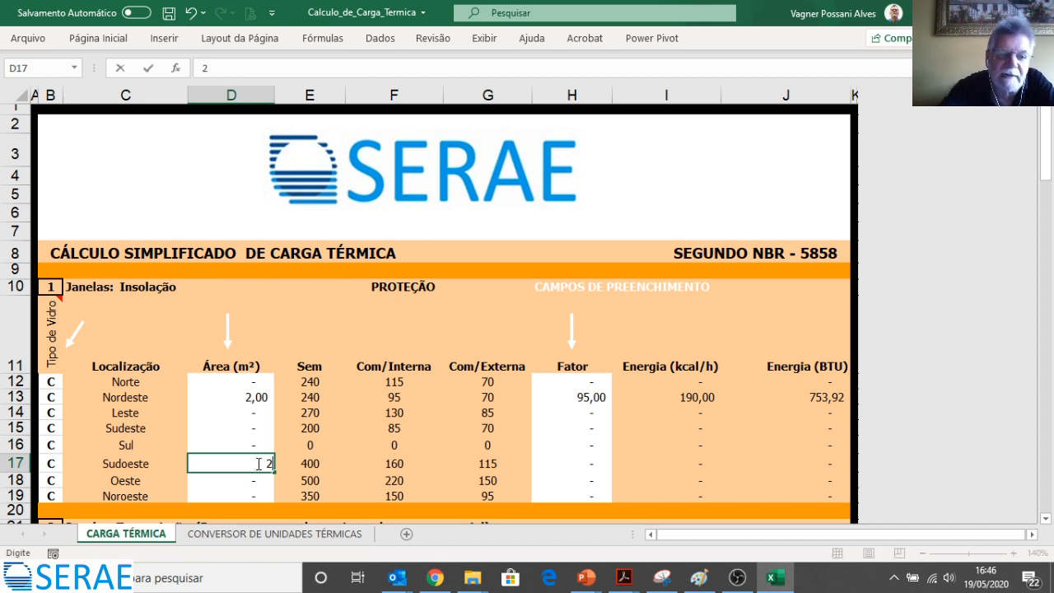
pyautogui.press('Return')
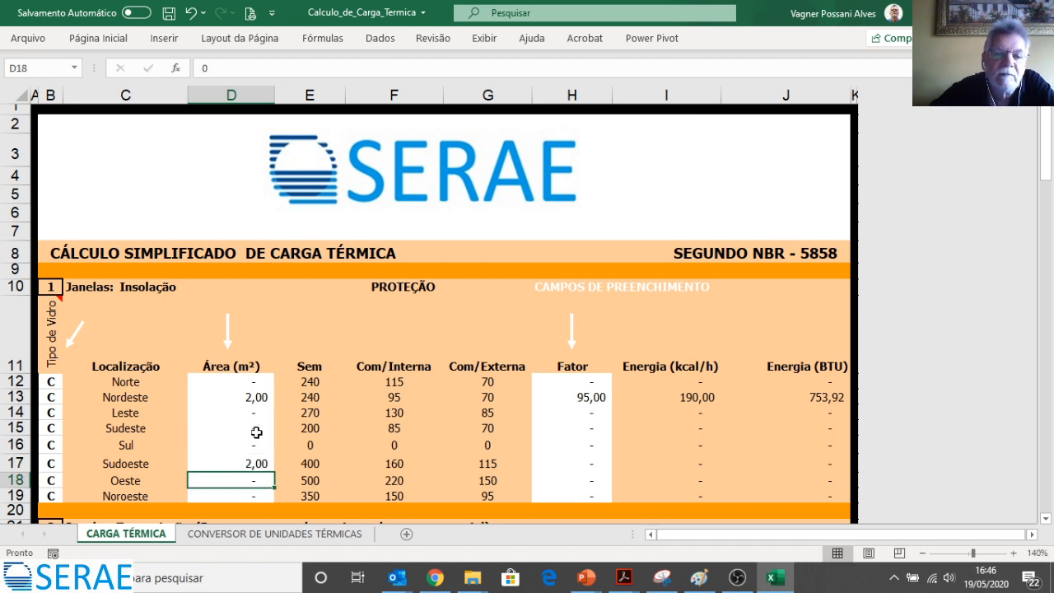
# Step: Clear the Nordeste window area and set its Fator to 0
pyautogui.click(257, 395)
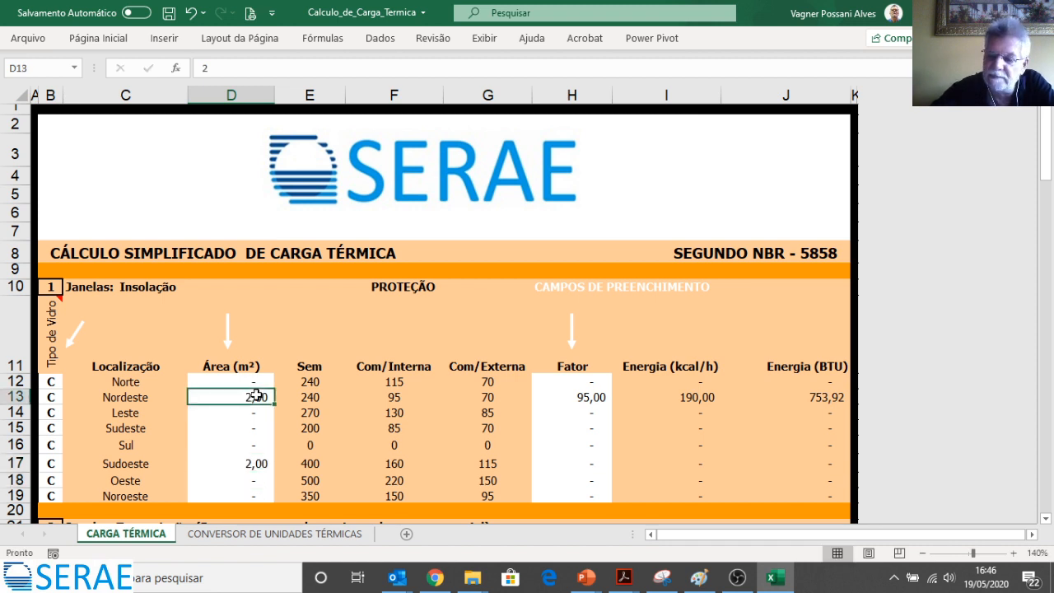
pyautogui.press('Delete')
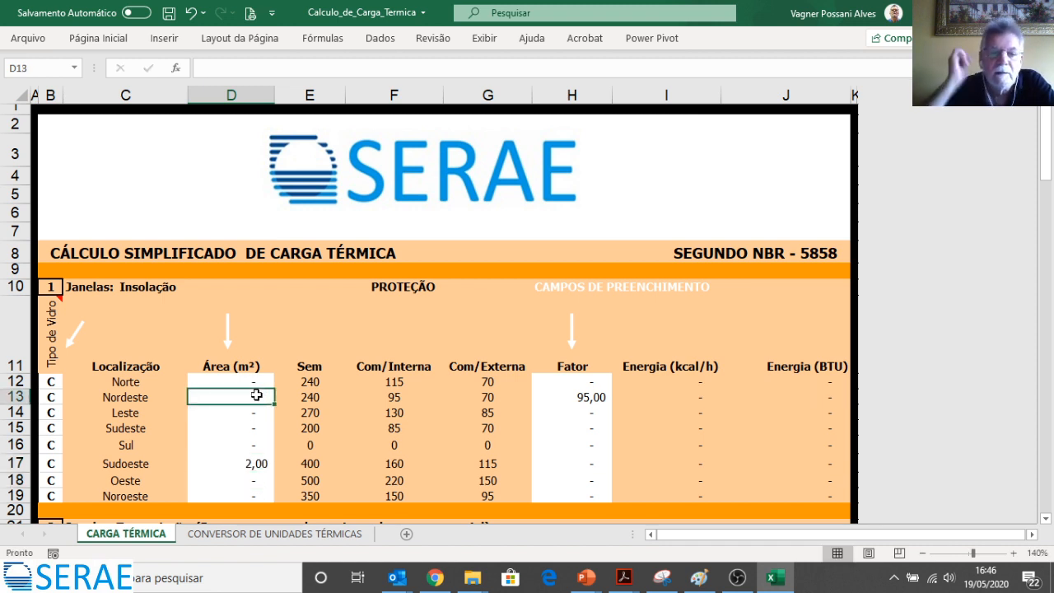
pyautogui.click(587, 398)
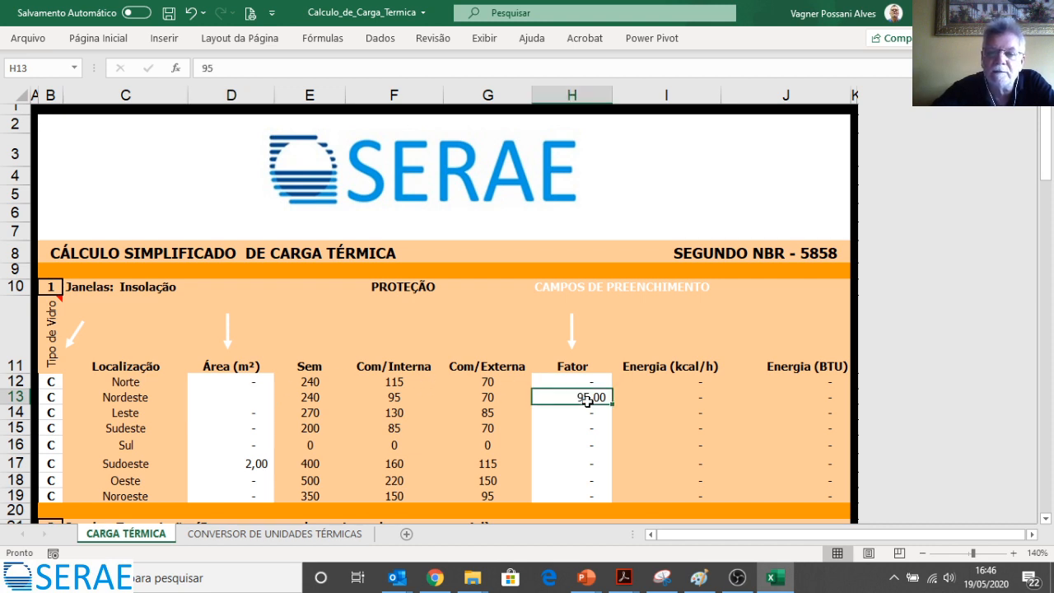
pyautogui.write('0')
pyautogui.press('Return')
# Step: Set the Sudoeste window Fator to the internal-protection value of 160 and check the total thermal load
pyautogui.press('Return')
pyautogui.press('Return')
pyautogui.press('Return')
pyautogui.press('Return')
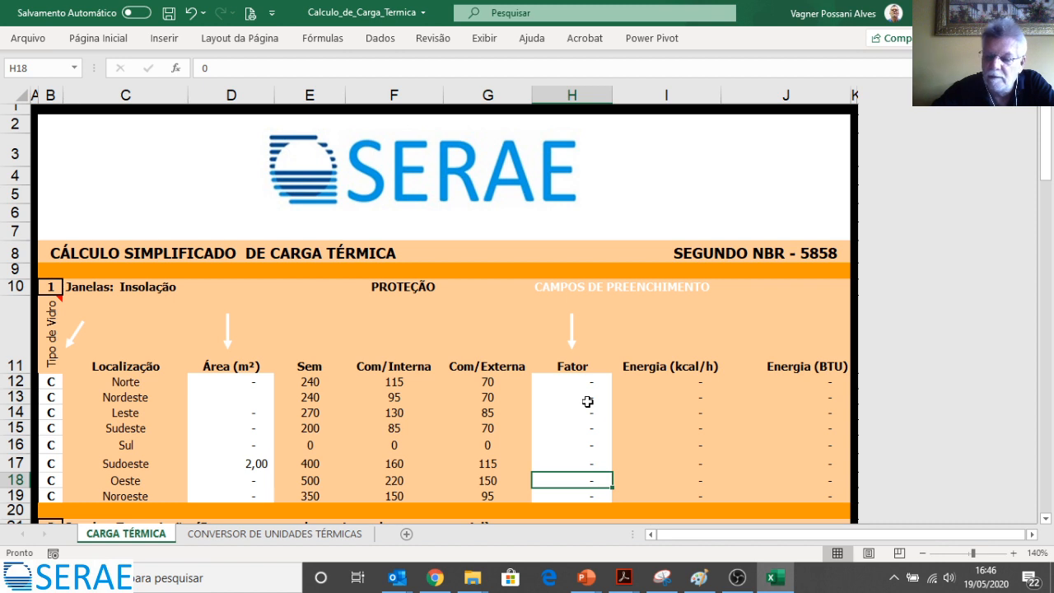
pyautogui.press('Up')
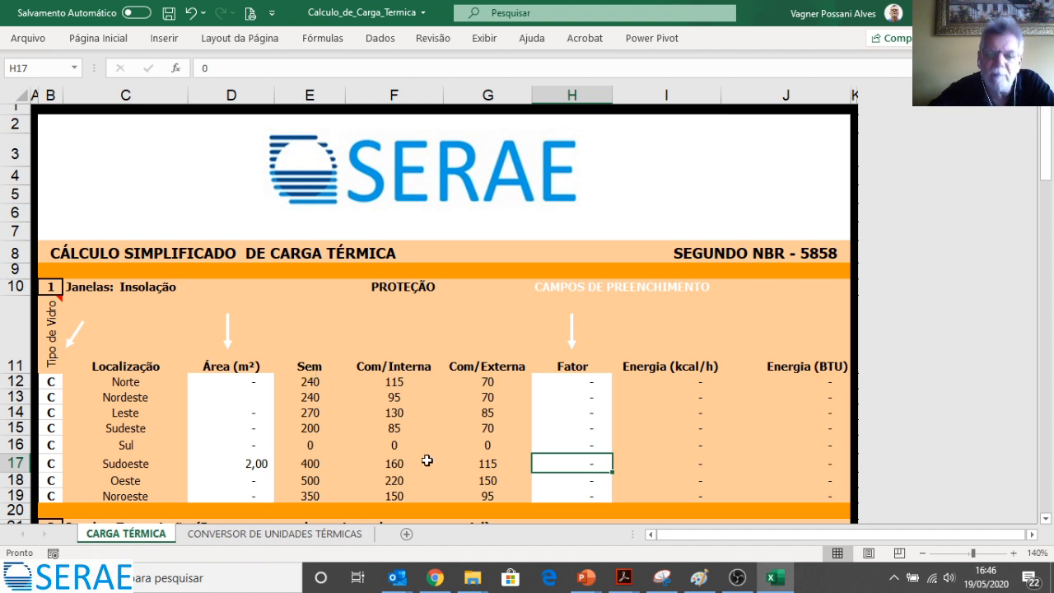
pyautogui.write('1')
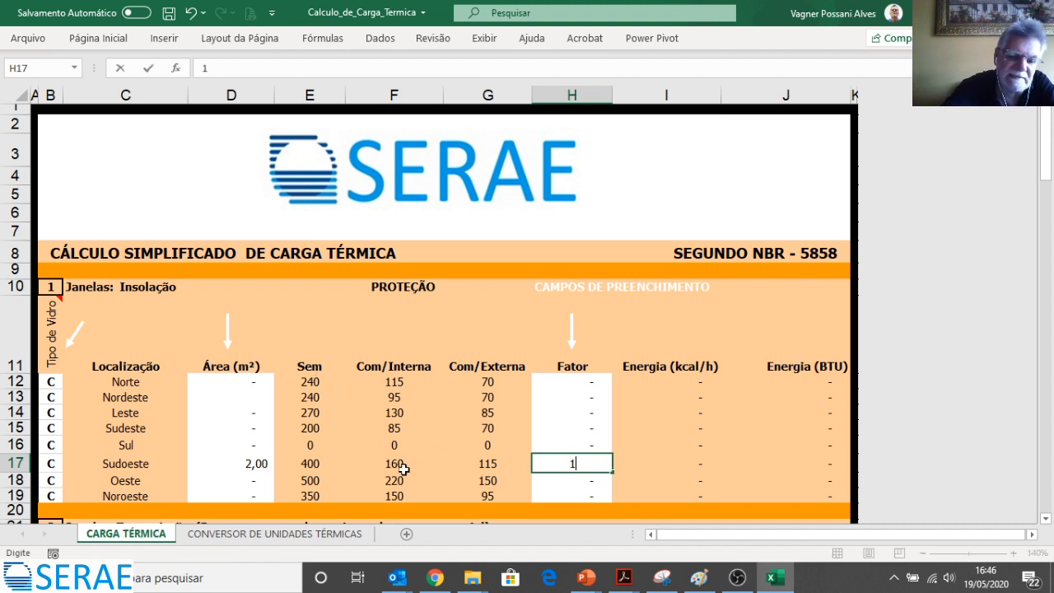
pyautogui.write('60')
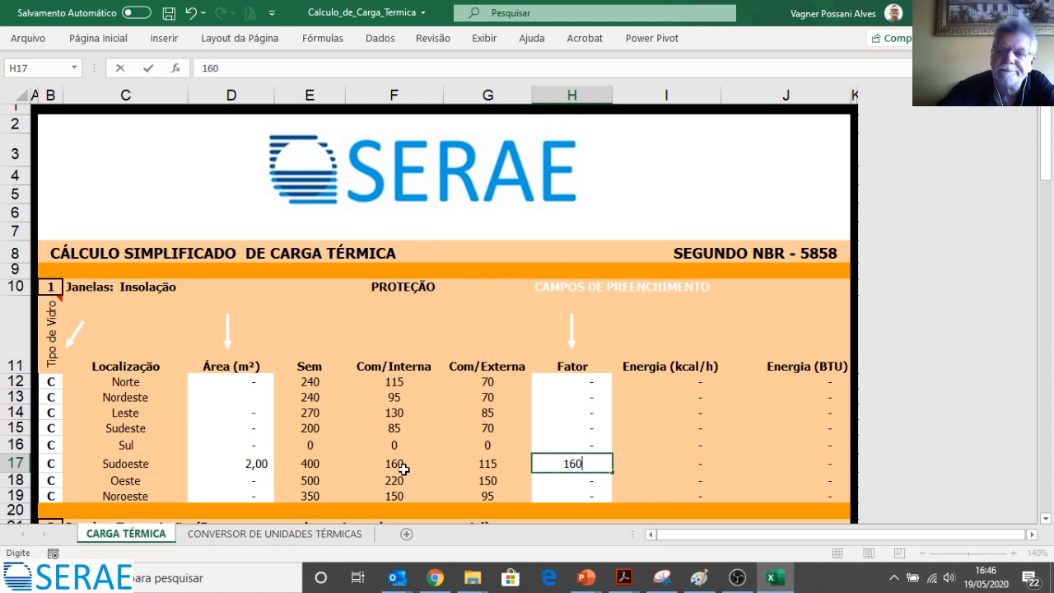
pyautogui.press('Return')
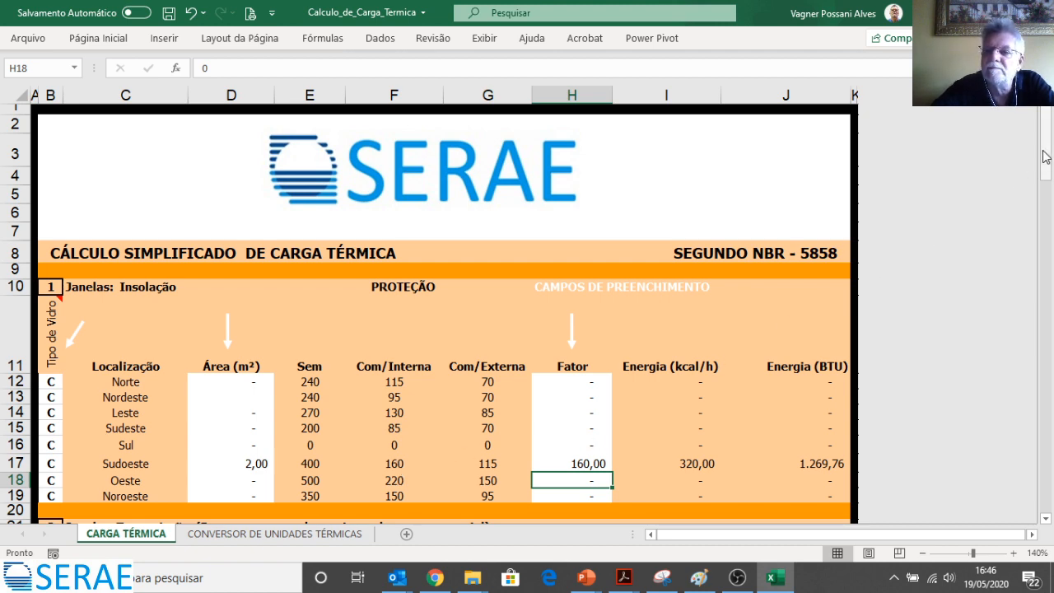
pyautogui.moveTo(1048, 156); pyautogui.dragTo(1051, 383)
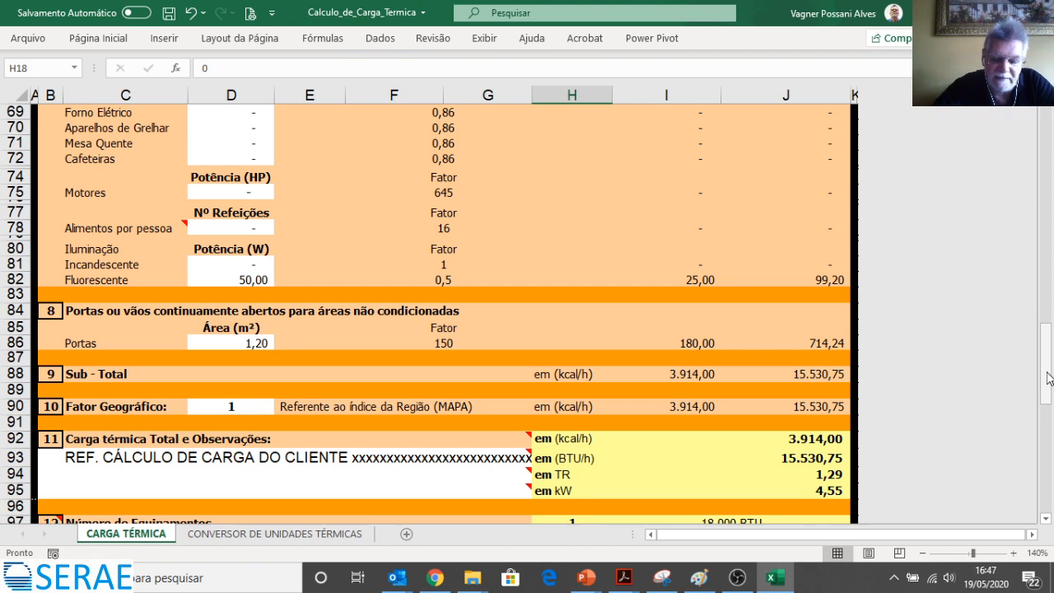
# Step: Set the Sudoeste window Fator to the unprotected value of 400 and check the total thermal load
pyautogui.moveTo(1049, 378); pyautogui.dragTo(1051, 115)
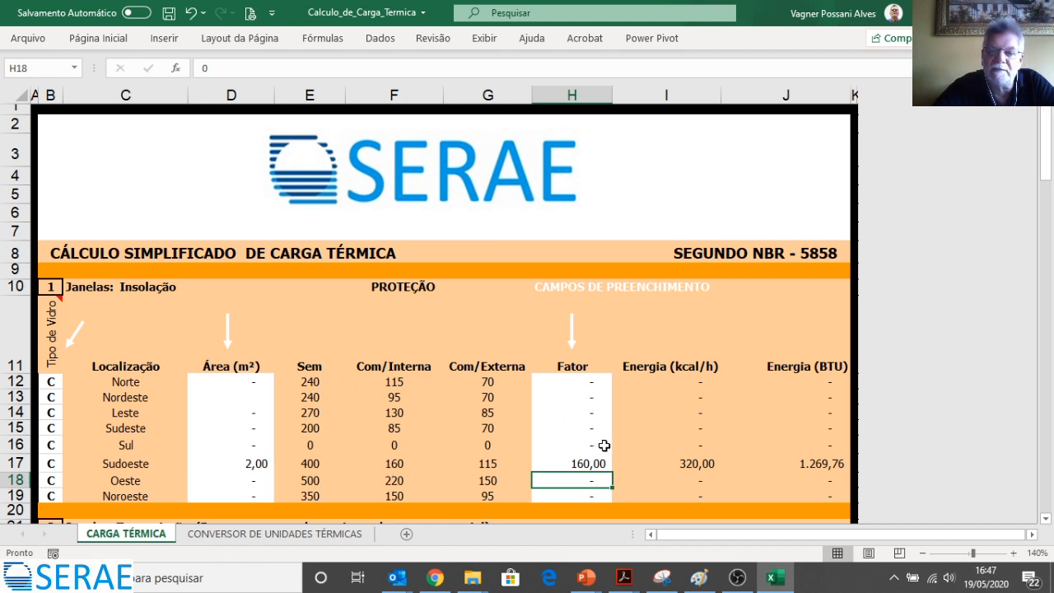
pyautogui.click(577, 464)
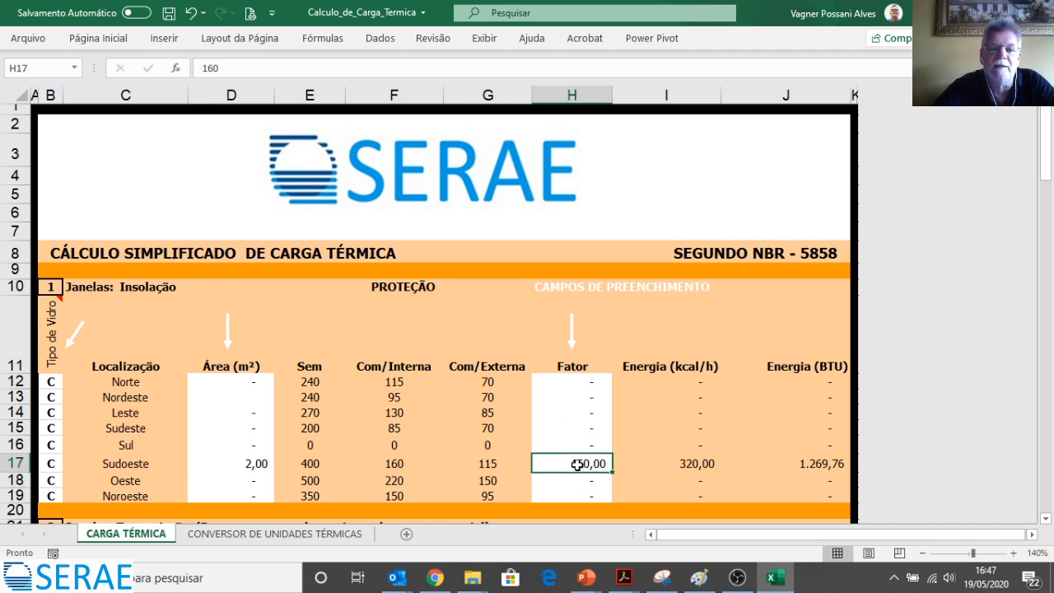
pyautogui.write('400')
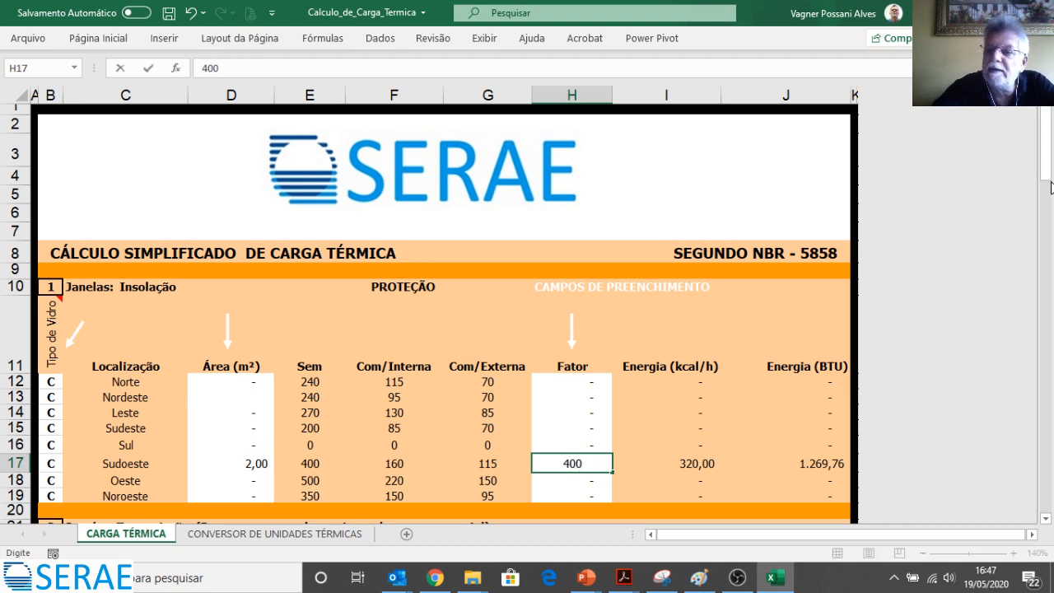
pyautogui.moveTo(1046, 174); pyautogui.dragTo(1047, 240)
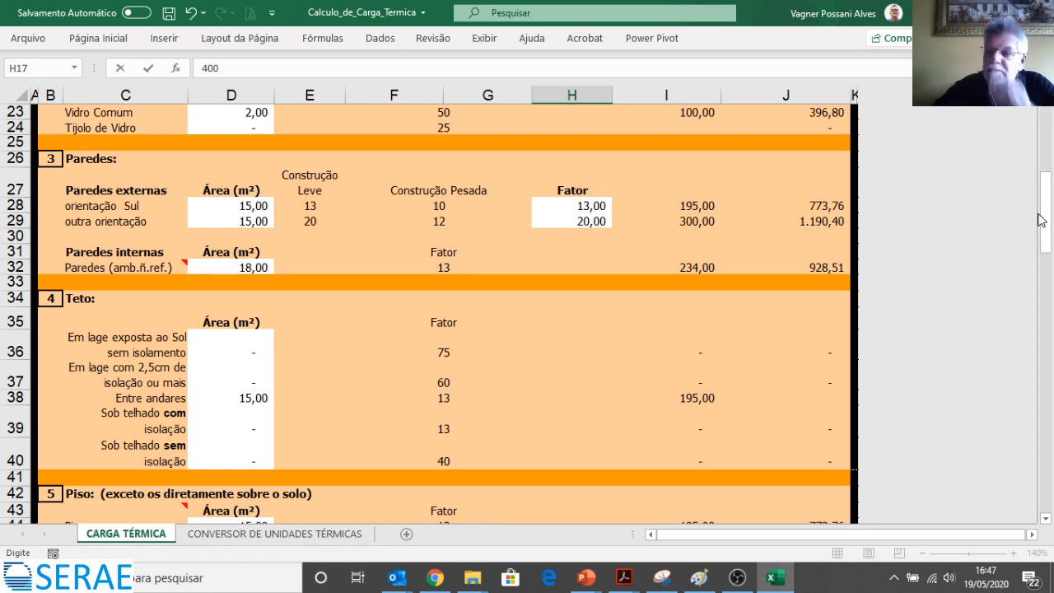
pyautogui.moveTo(1048, 226); pyautogui.dragTo(1048, 416)
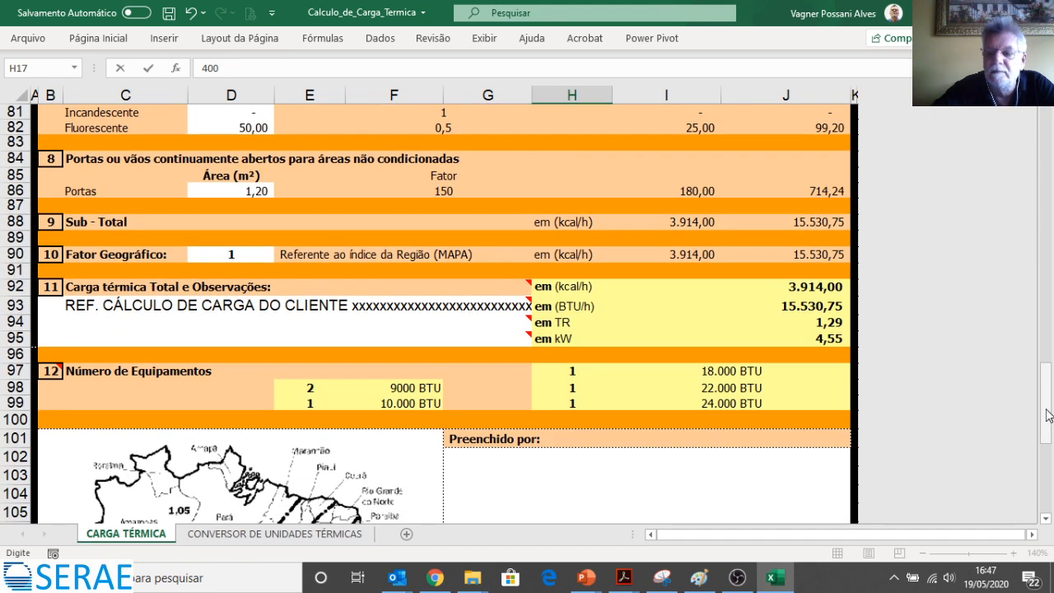
pyautogui.press('Return')
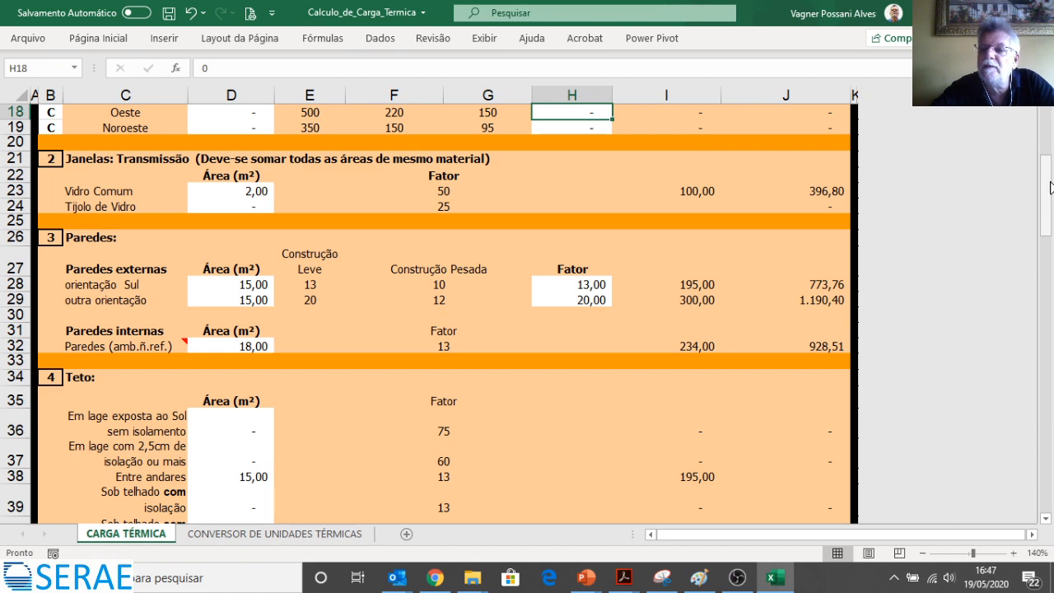
pyautogui.moveTo(1049, 190); pyautogui.dragTo(1050, 365)
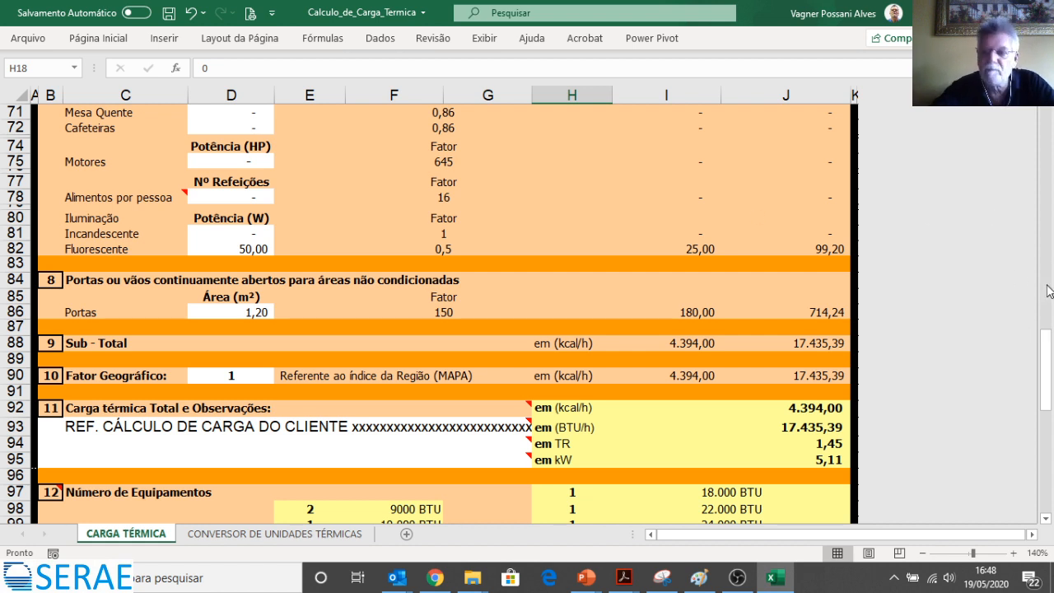
# Step: Close the Calculo_de_Carga_Termica workbook without saving the changes
pyautogui.moveTo(1050, 370); pyautogui.dragTo(1046, 149)
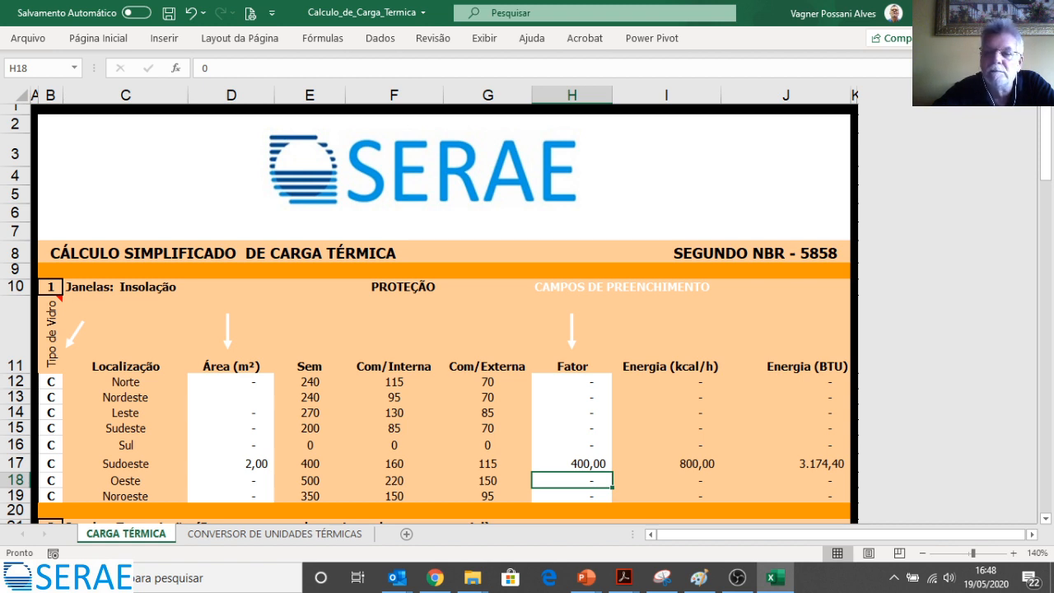
pyautogui.click(1035, 12)
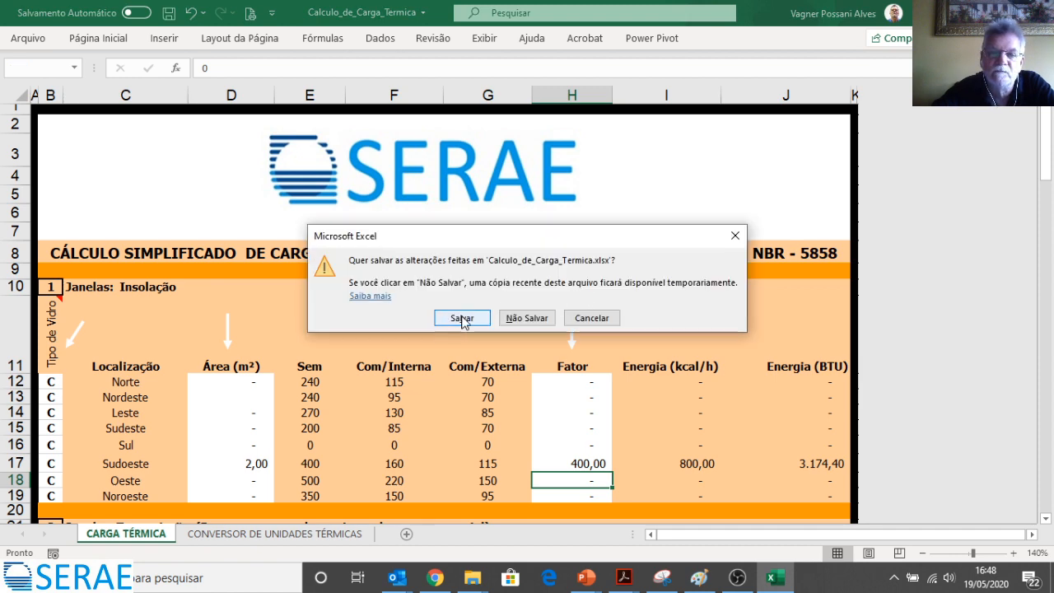
pyautogui.click(533, 319)
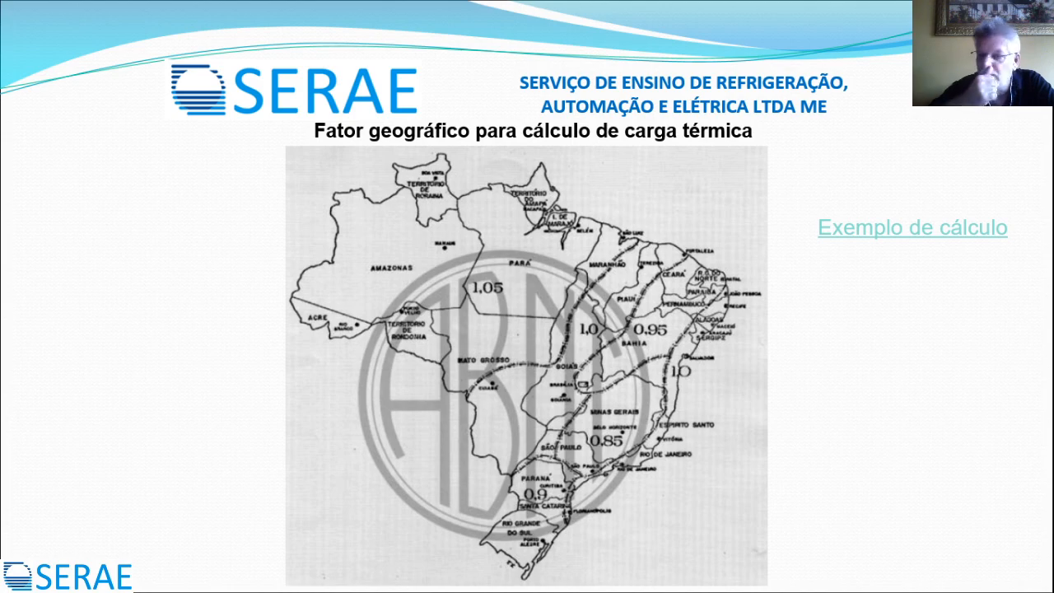
pyautogui.press('Right')
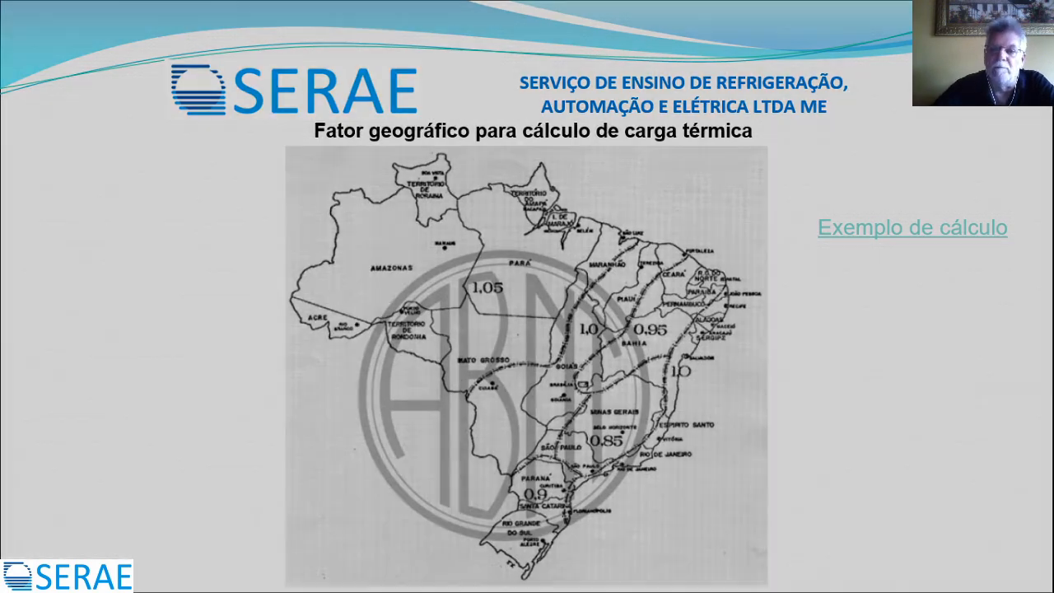
pyautogui.press('Right')
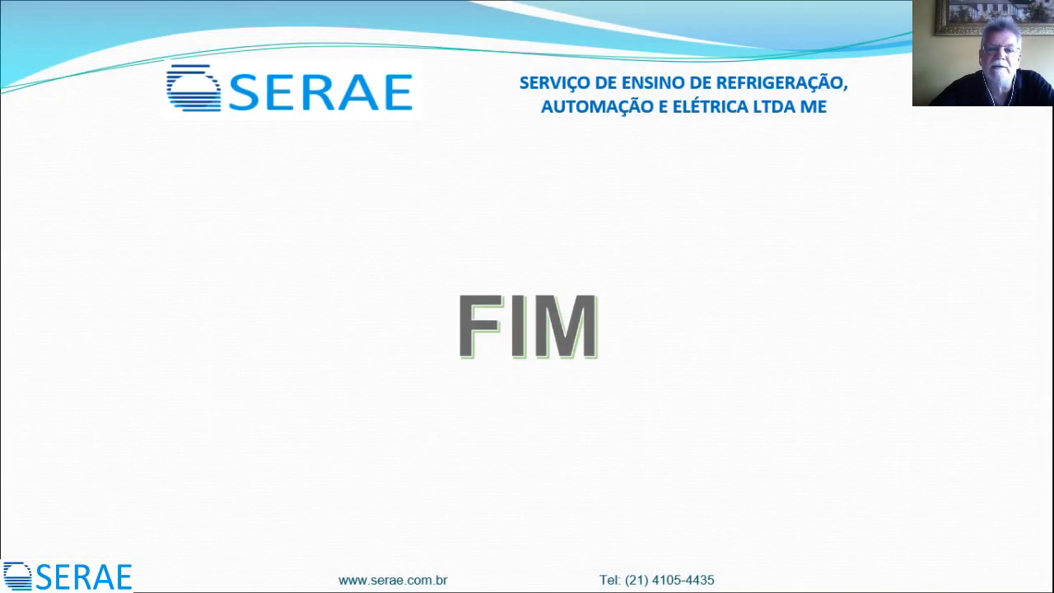